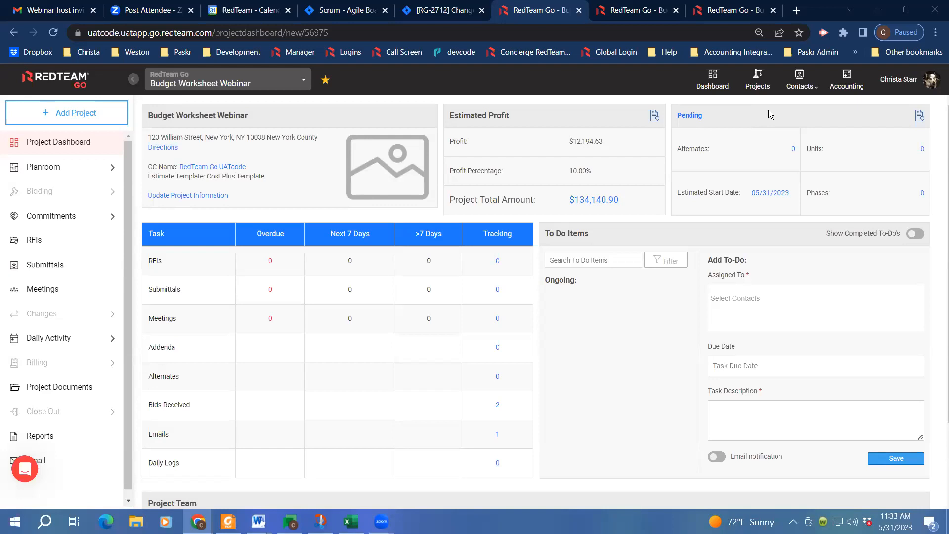
- Set the project to In Progress, confirming the contract value, with 300 calendar days to substantial completion and contract agreement date 05/17/2023, notifying the checked contact
{"action": "left_click", "coordinate": [695, 119]}
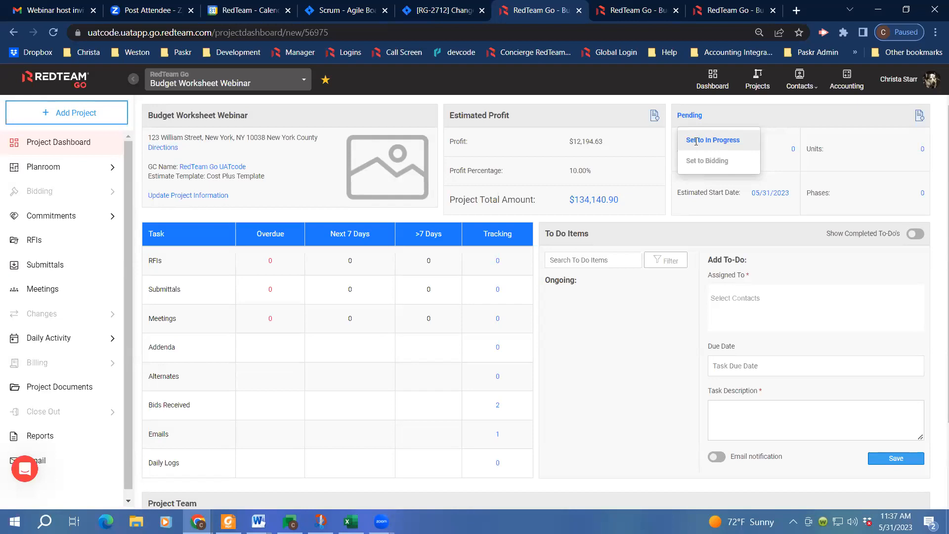
{"action": "left_click", "coordinate": [696, 141]}
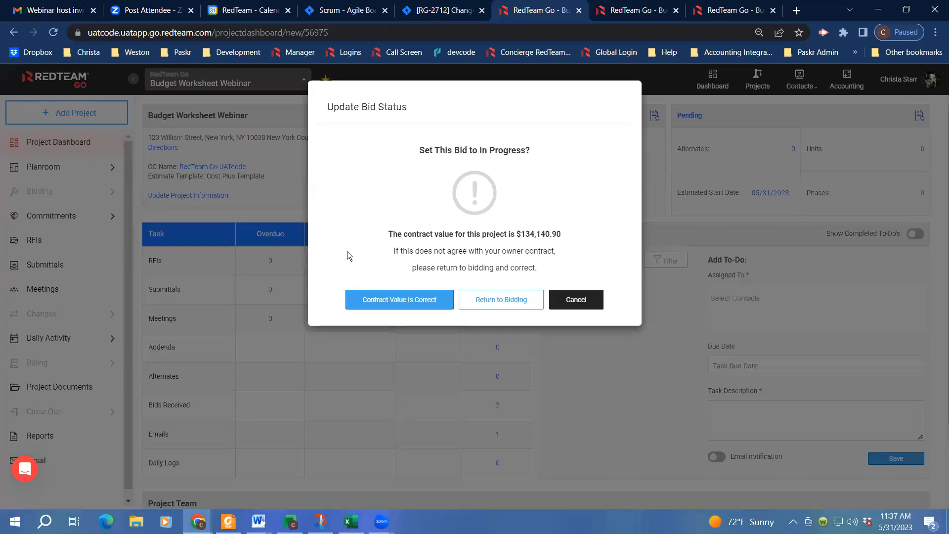
{"action": "left_click", "coordinate": [395, 298]}
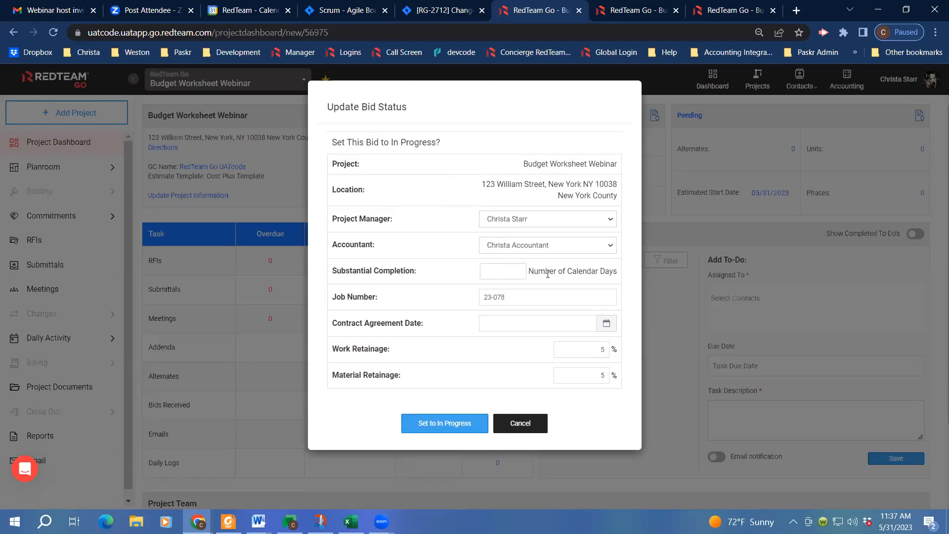
{"action": "type", "text": "300"}
{"action": "left_click", "coordinate": [500, 325]}
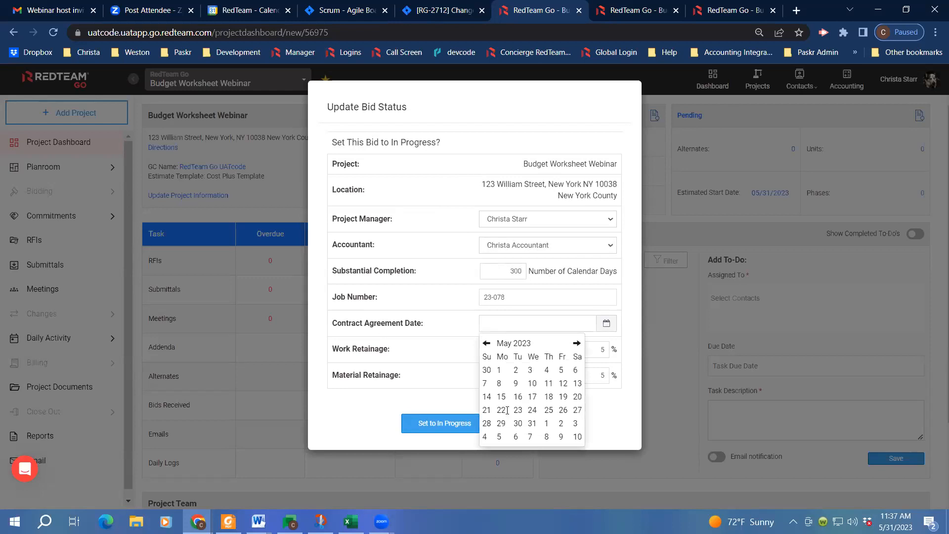
{"action": "left_click", "coordinate": [532, 396]}
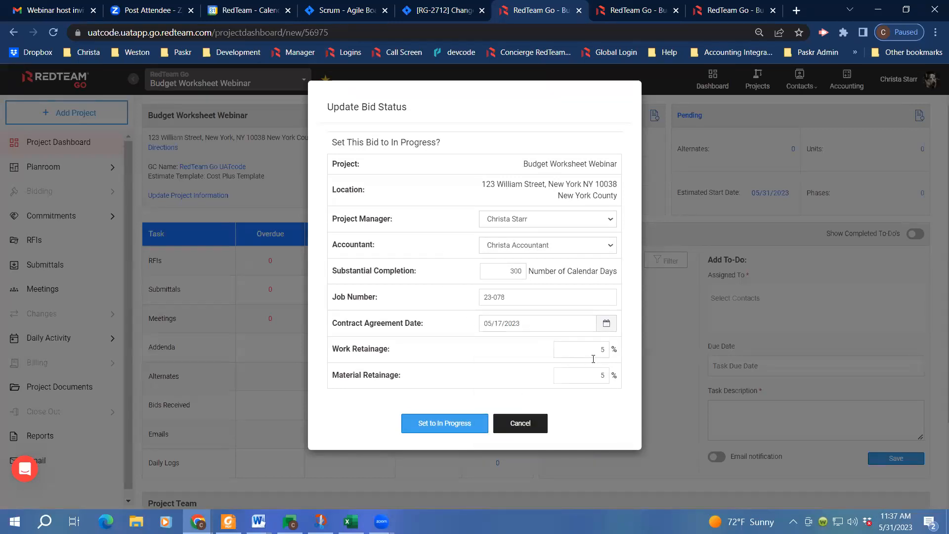
{"action": "left_click", "coordinate": [449, 427]}
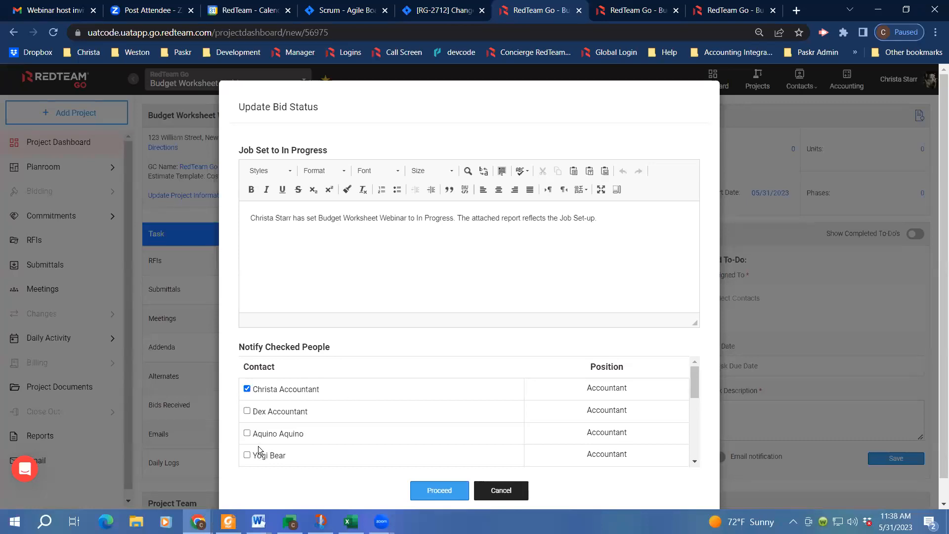
{"action": "left_click", "coordinate": [436, 491]}
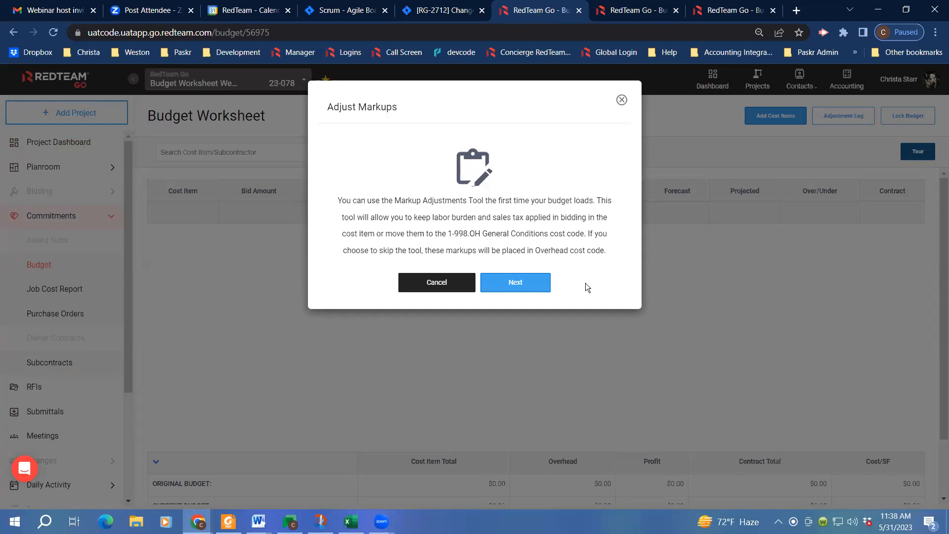
- In the markup adjustments, move all labor burden to the Overhead cost code and keep the checked sales tax with its cost items
{"action": "left_click", "coordinate": [538, 280]}
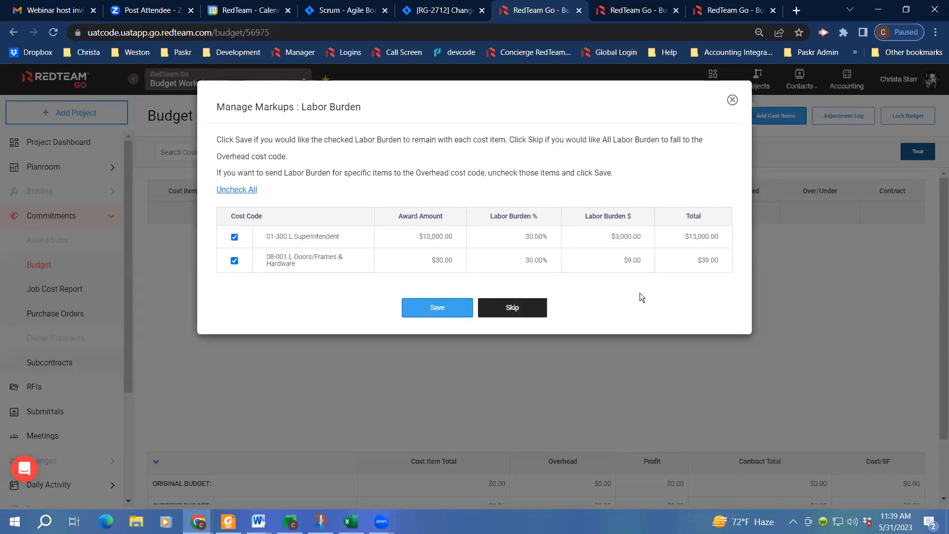
{"action": "left_click", "coordinate": [501, 306]}
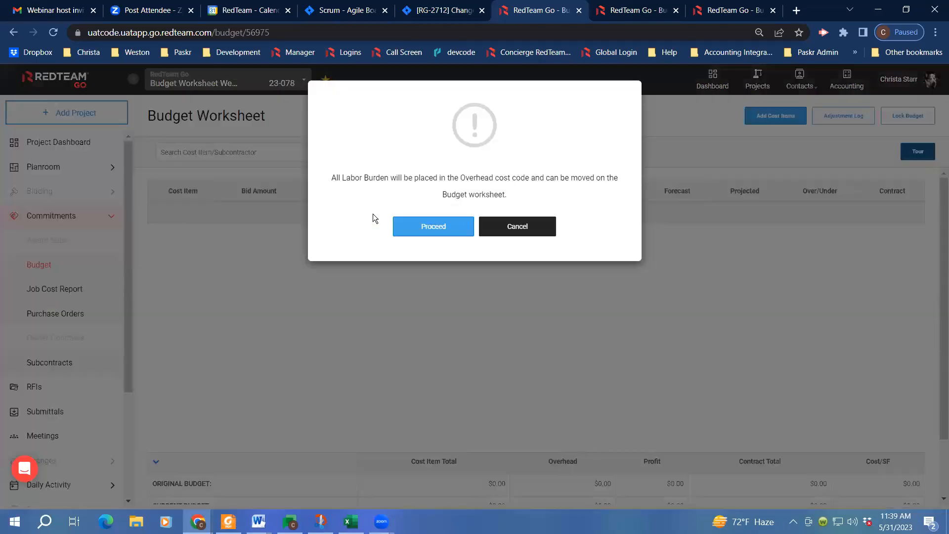
{"action": "left_click", "coordinate": [438, 226]}
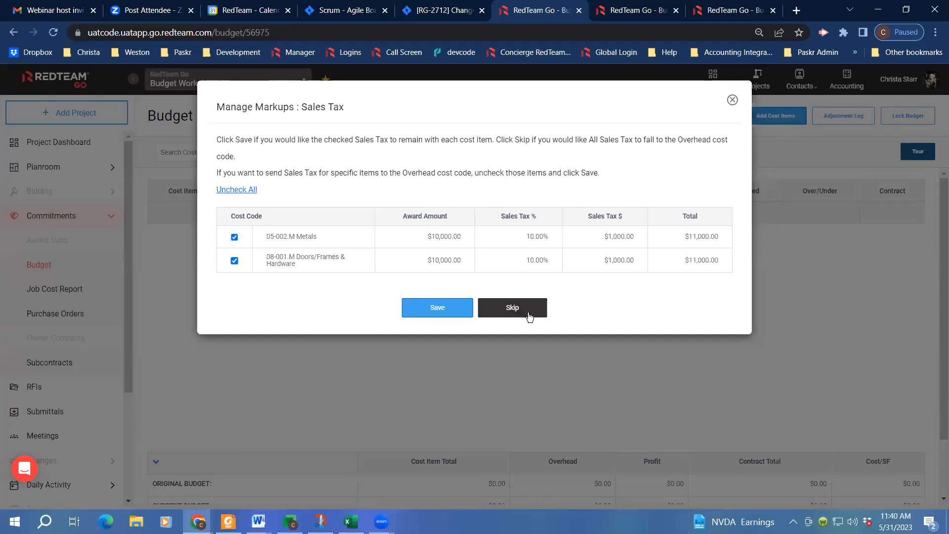
{"action": "left_click", "coordinate": [440, 309]}
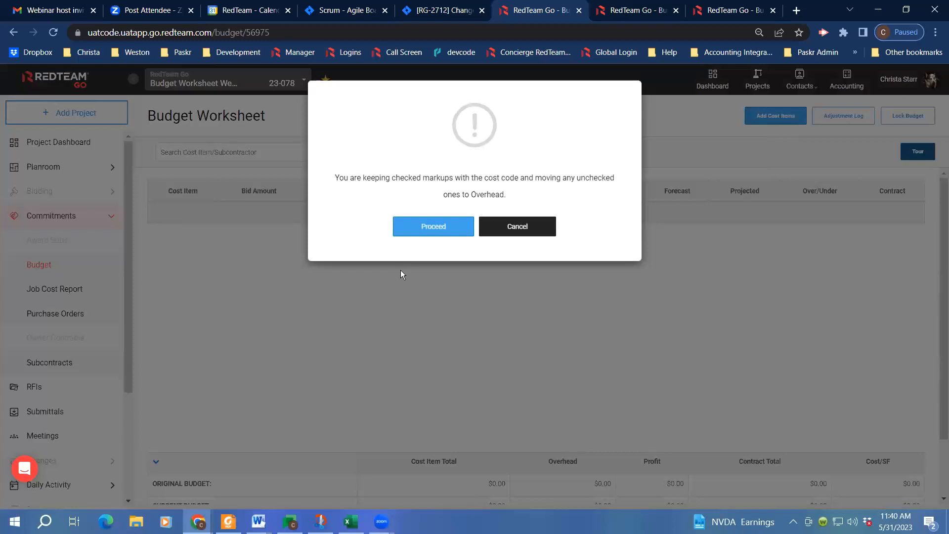
{"action": "left_click", "coordinate": [411, 226]}
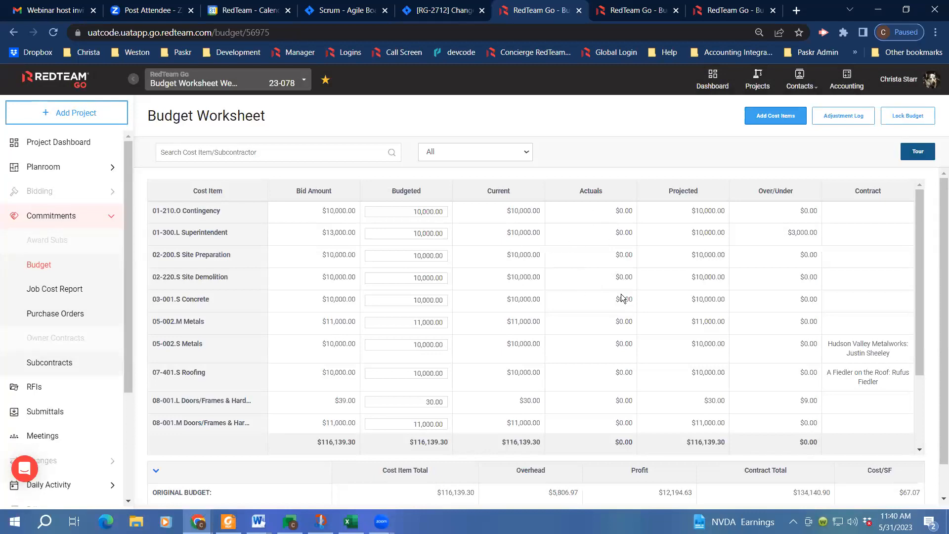
- Collapse the navigation sidebar and set the budgeted amount for 02-200.S Site Preparation to 8,000
{"action": "left_click", "coordinate": [133, 80]}
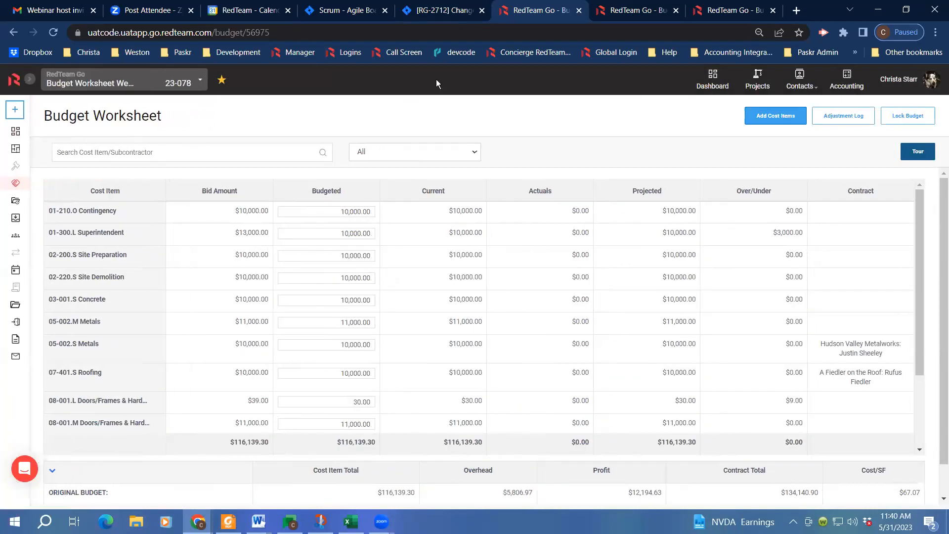
{"action": "key", "text": "ctrl+plus"}
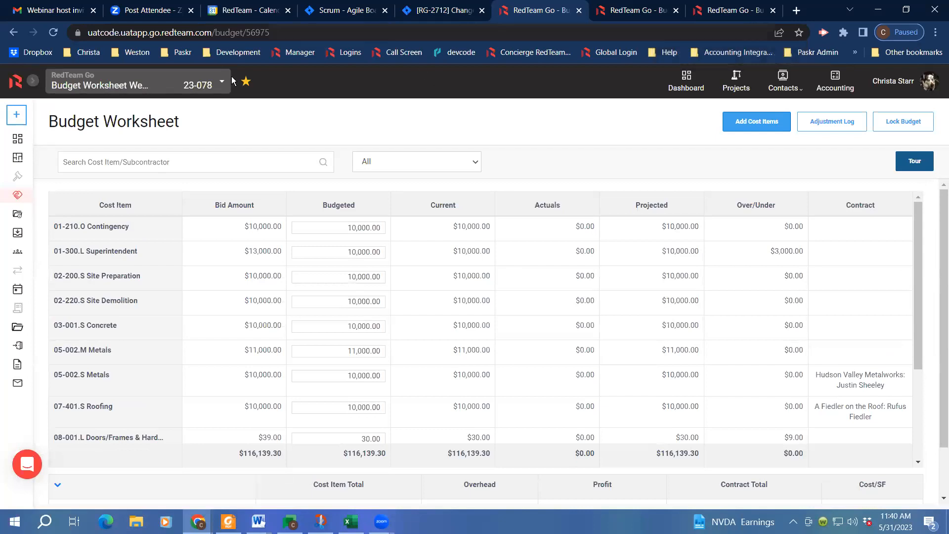
{"action": "mouse_move", "coordinate": [216, 206]}
{"action": "mouse_move", "coordinate": [172, 289]}
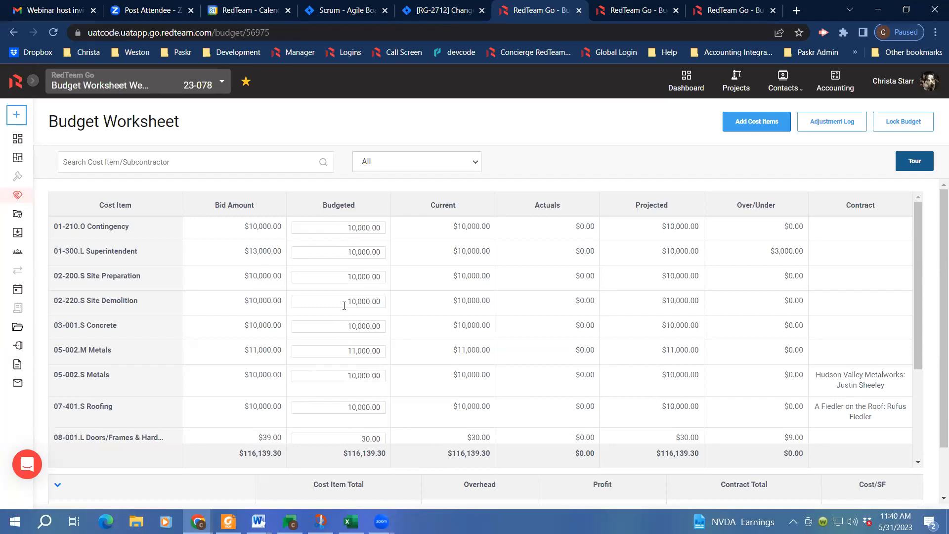
{"action": "scroll", "coordinate": [366, 346], "scroll_direction": "down", "scroll_amount": 3}
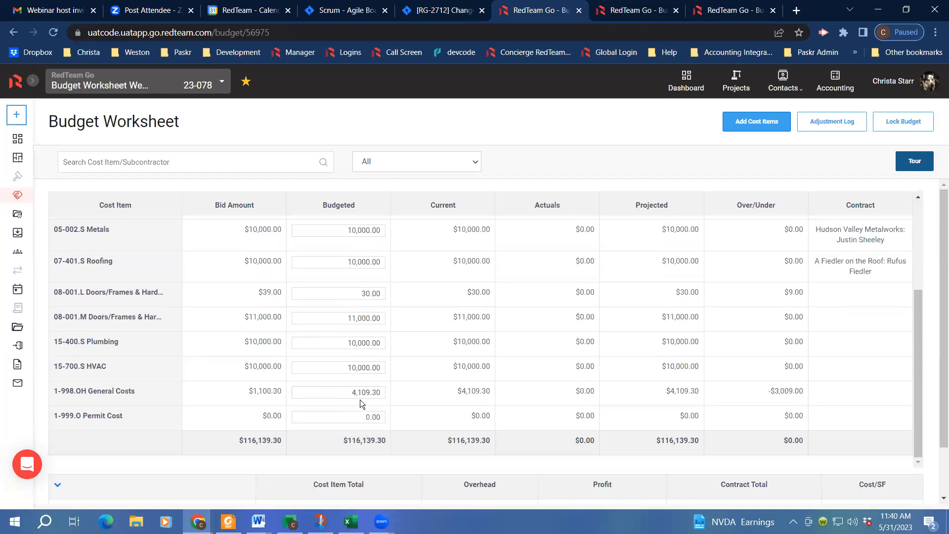
{"action": "scroll", "coordinate": [356, 302], "scroll_direction": "up", "scroll_amount": 5}
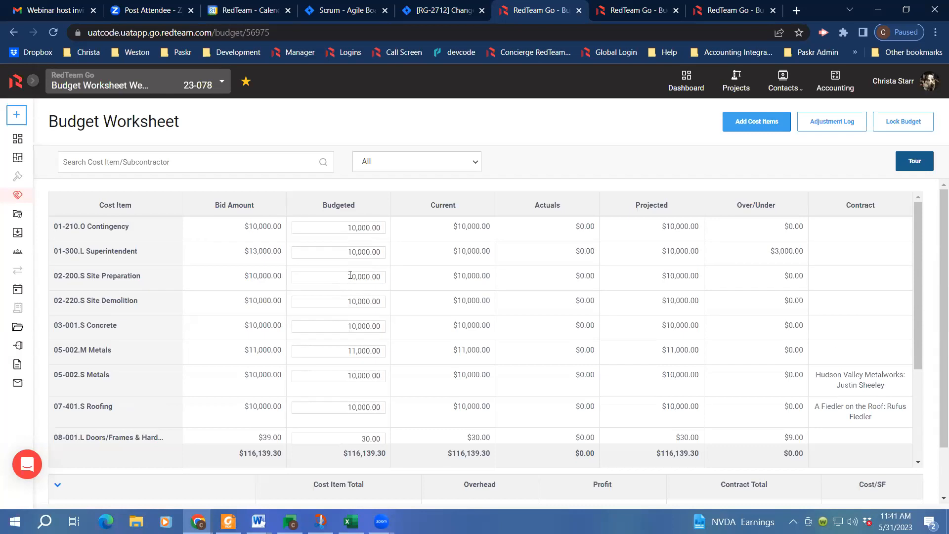
{"action": "left_click", "coordinate": [366, 277]}
{"action": "type", "text": "8"}
- Examine the budget's Adjustment Log with its reasons and details expanded, plus its cost item and cost category filter choices, and close it
{"action": "left_click", "coordinate": [839, 123]}
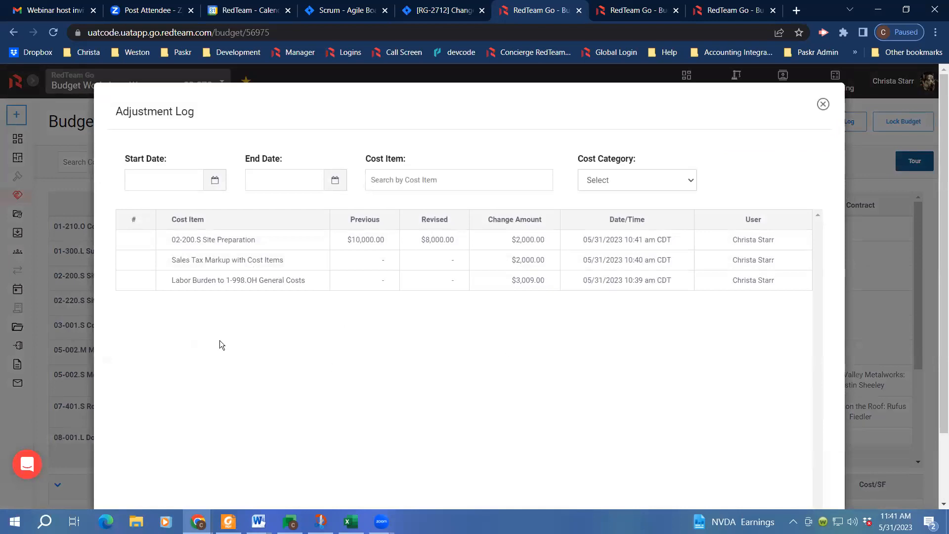
{"action": "mouse_move", "coordinate": [305, 213]}
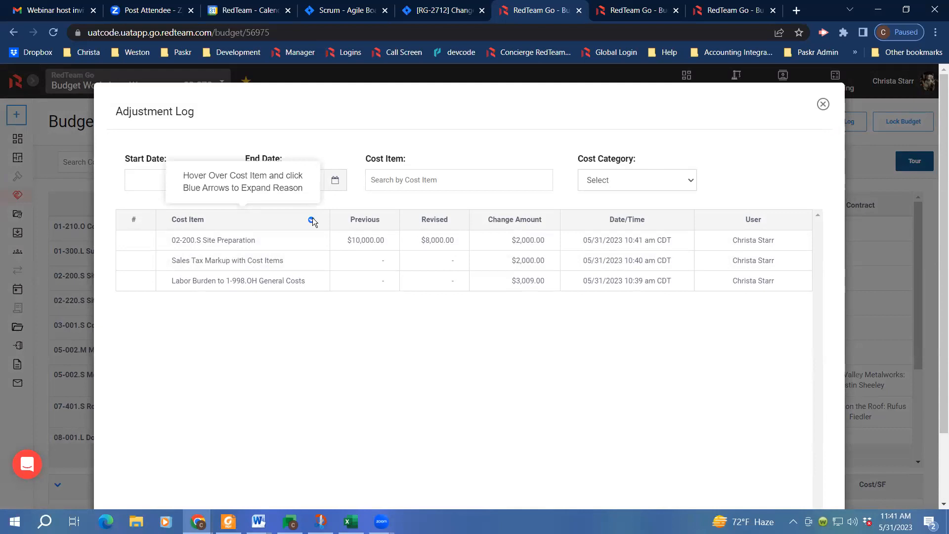
{"action": "left_click", "coordinate": [311, 220]}
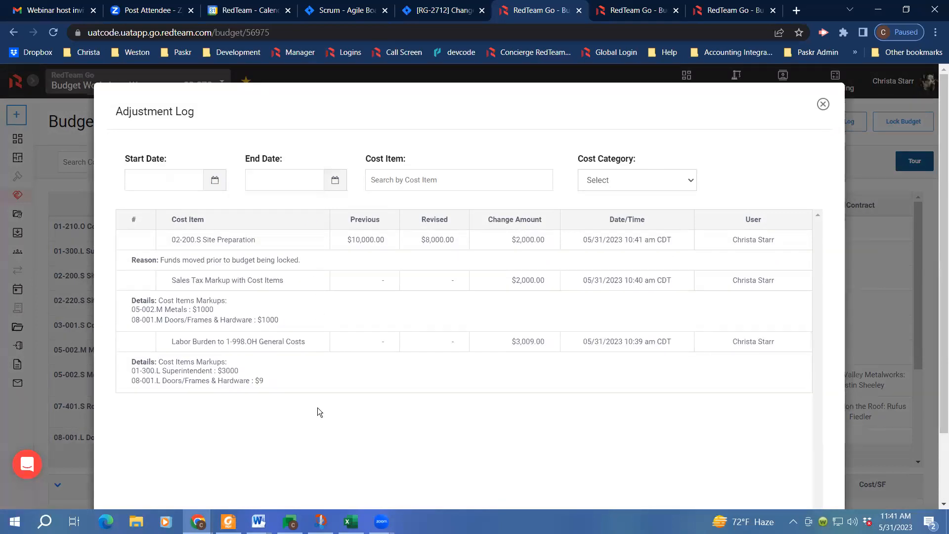
{"action": "mouse_move", "coordinate": [321, 243]}
{"action": "left_click", "coordinate": [433, 182]}
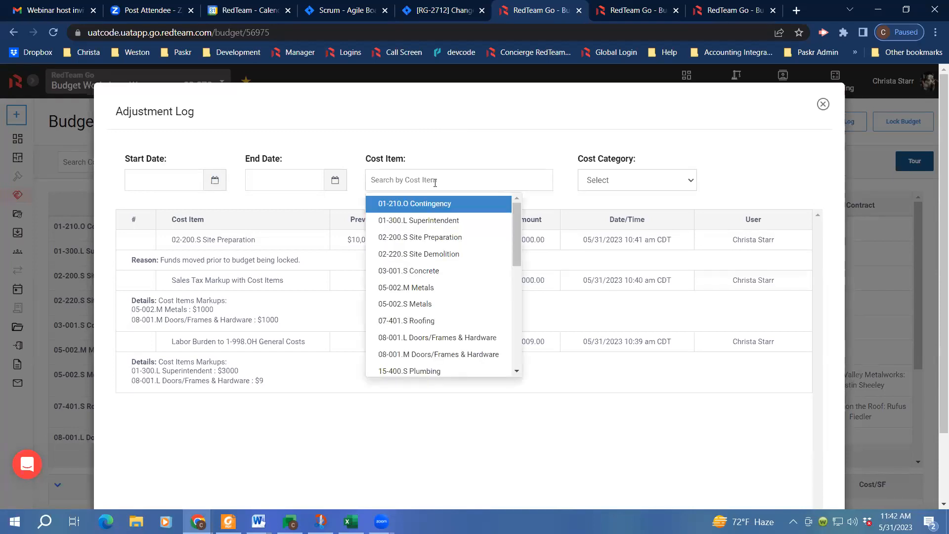
{"action": "left_click", "coordinate": [478, 125]}
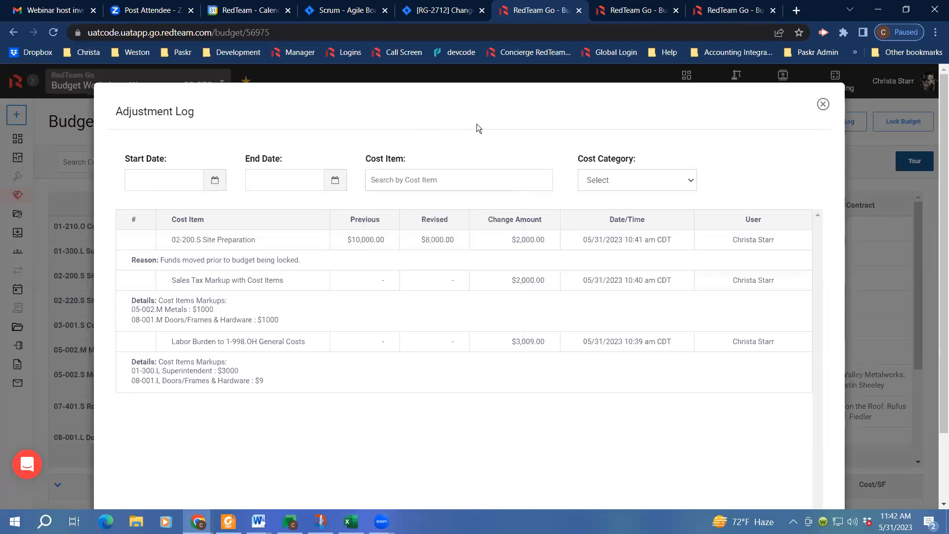
{"action": "left_click", "coordinate": [651, 176]}
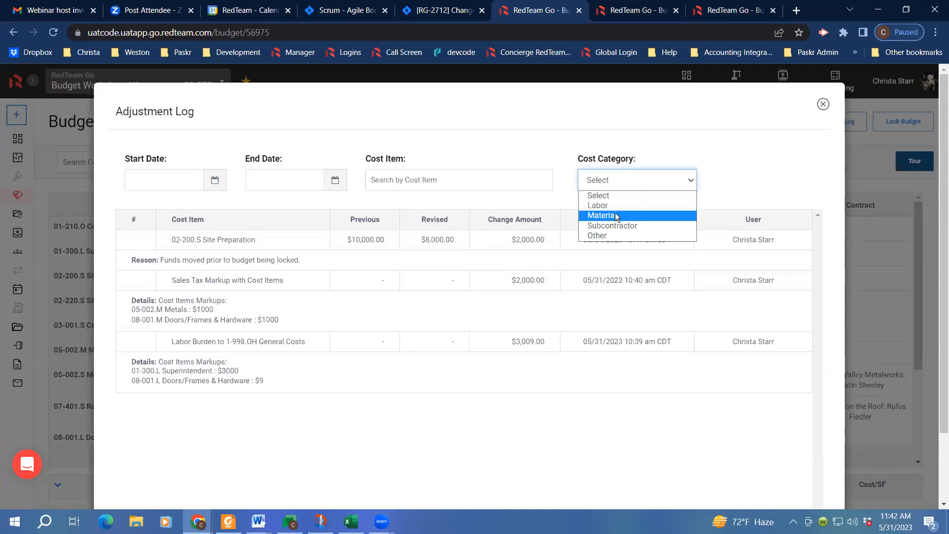
{"action": "left_click", "coordinate": [725, 141]}
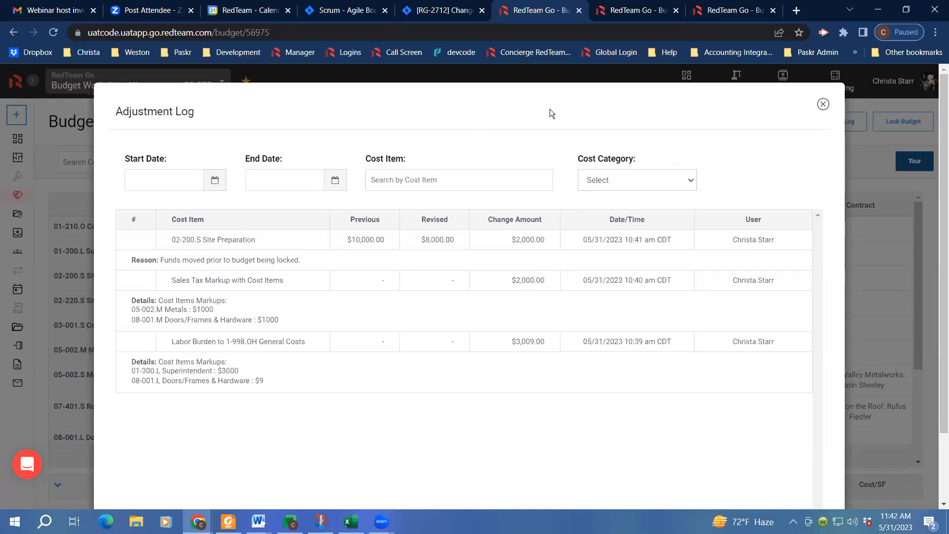
{"action": "left_click", "coordinate": [823, 105]}
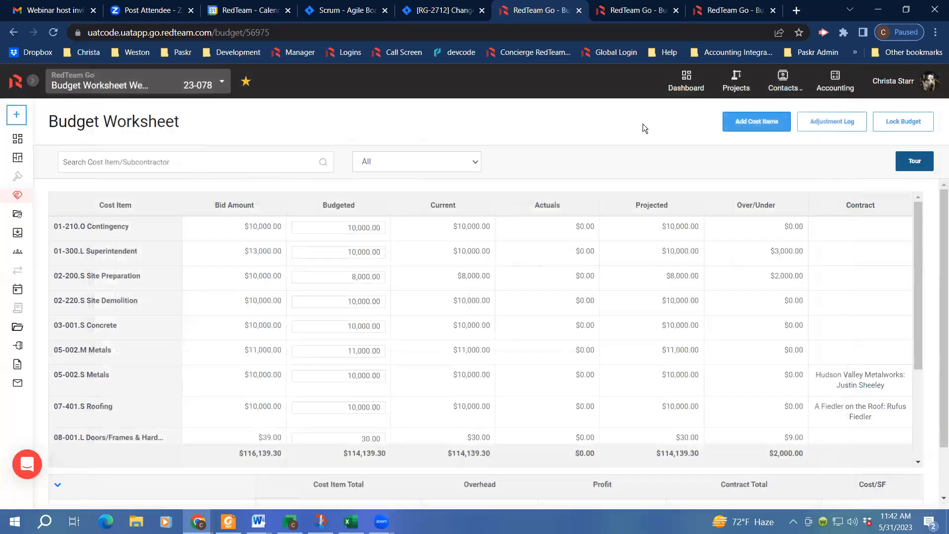
- Add the cost item 02-100.S Site Remediation to the budget with an amount of 1000 and save it
{"action": "left_click", "coordinate": [760, 124]}
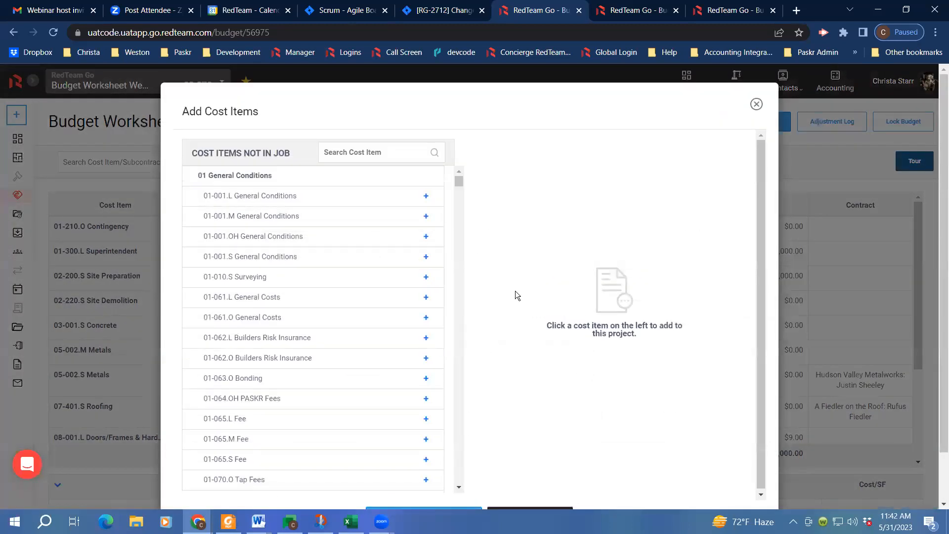
{"action": "scroll", "coordinate": [276, 375], "scroll_direction": "down", "scroll_amount": 8}
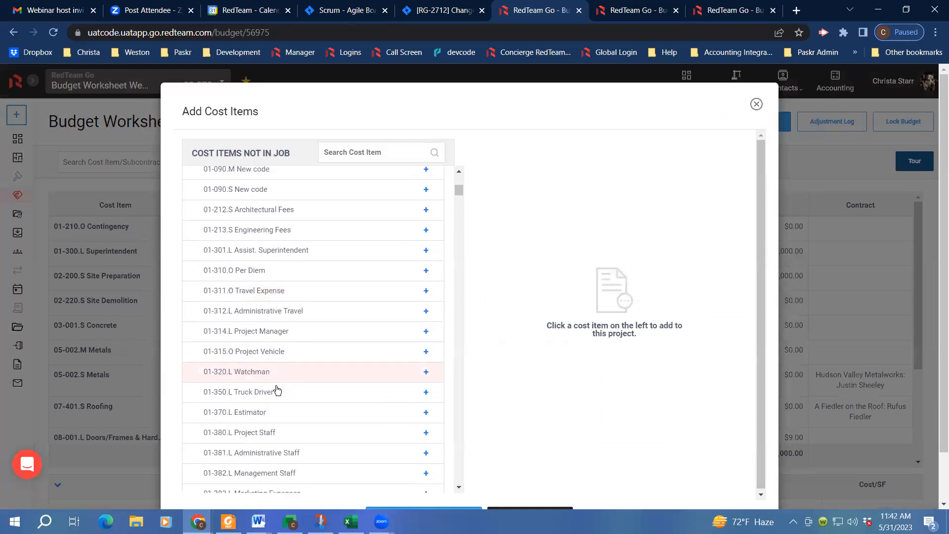
{"action": "scroll", "coordinate": [233, 424], "scroll_direction": "down", "scroll_amount": 10}
{"action": "scroll", "coordinate": [260, 419], "scroll_direction": "down", "scroll_amount": 6}
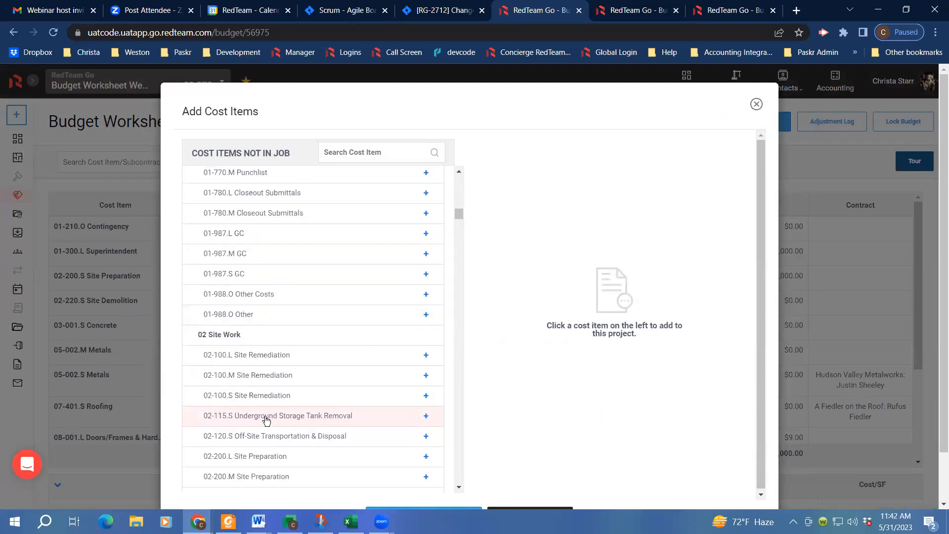
{"action": "left_click", "coordinate": [257, 394]}
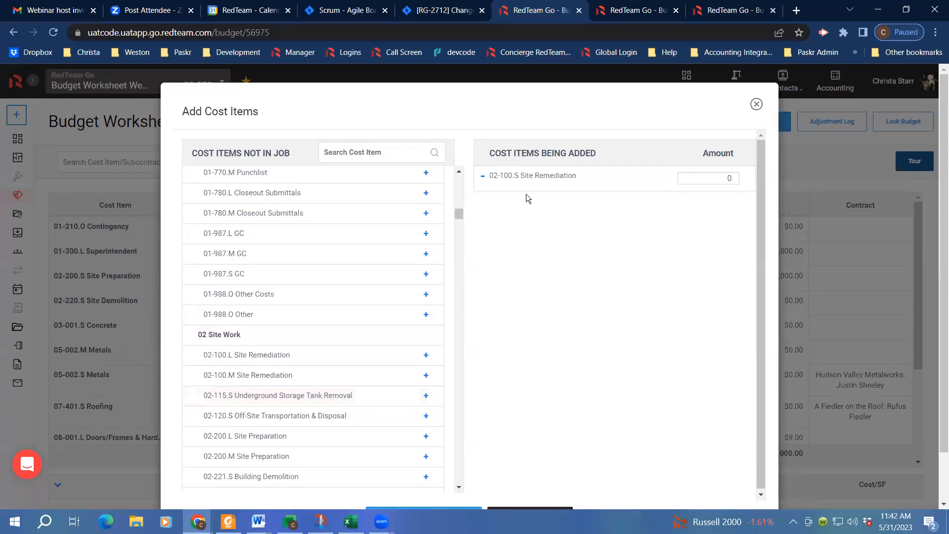
{"action": "left_click", "coordinate": [727, 177]}
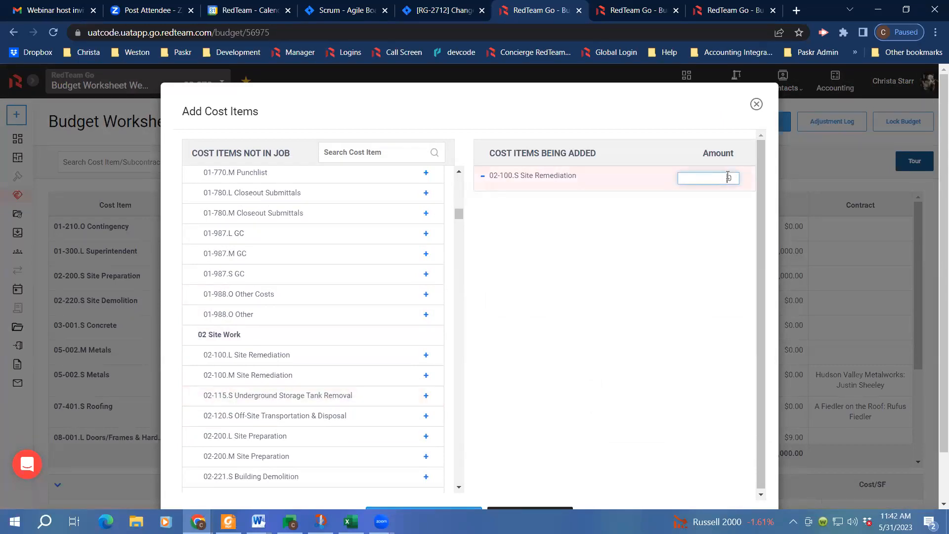
{"action": "type", "text": "1000"}
{"action": "left_click", "coordinate": [673, 254]}
{"action": "scroll", "coordinate": [627, 267], "scroll_direction": "down", "scroll_amount": 1}
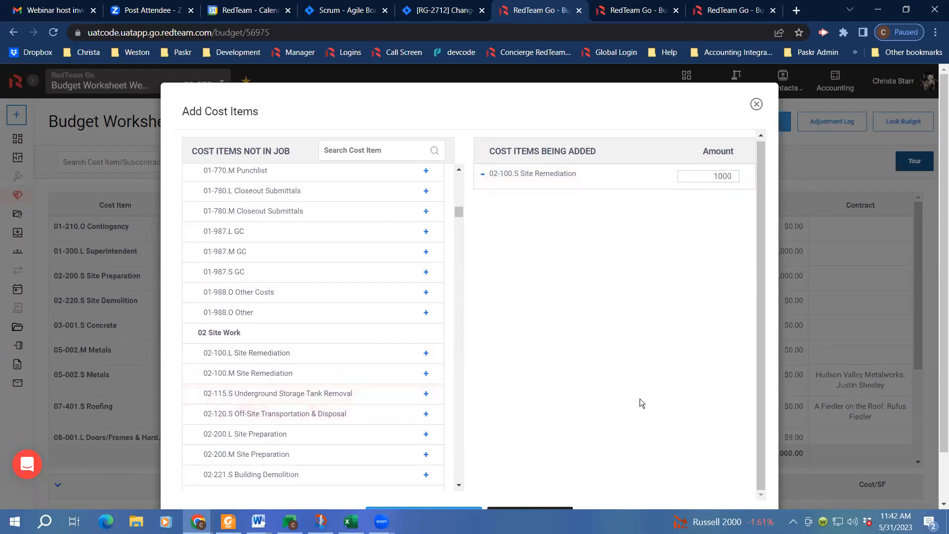
{"action": "scroll", "coordinate": [639, 398], "scroll_direction": "down", "scroll_amount": 1}
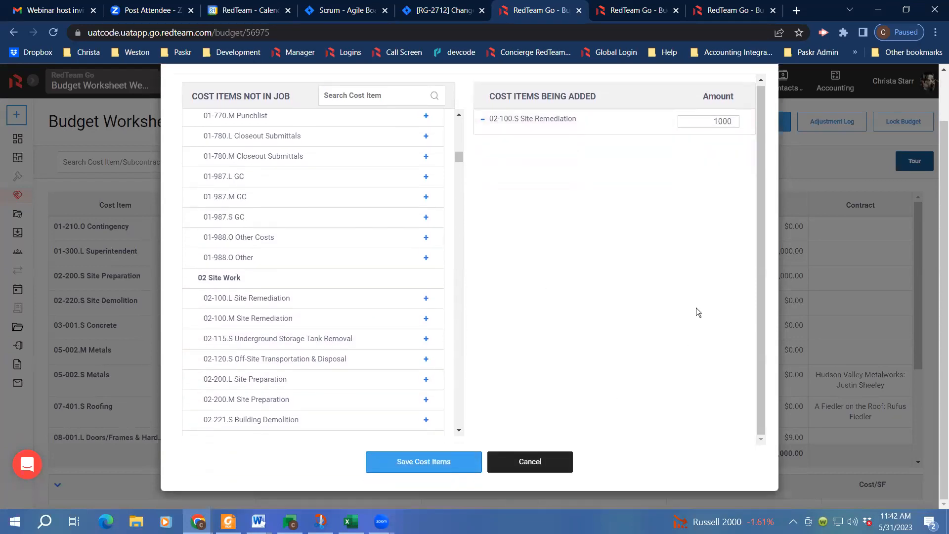
{"action": "left_click", "coordinate": [462, 460]}
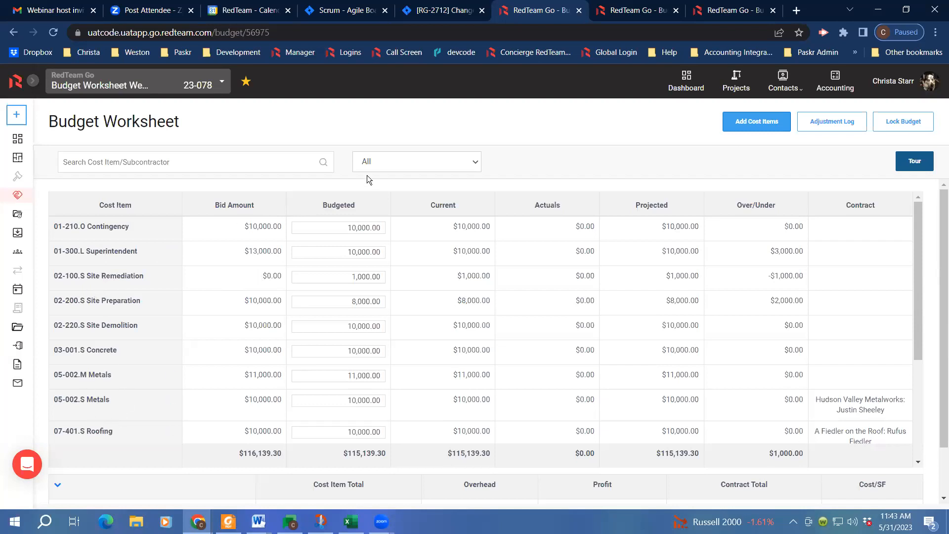
- Filter the budget worksheet to the Subcontractor category and open subcontract management for 07-401.S Roofing
{"action": "left_click", "coordinate": [396, 159]}
{"action": "left_click", "coordinate": [408, 209]}
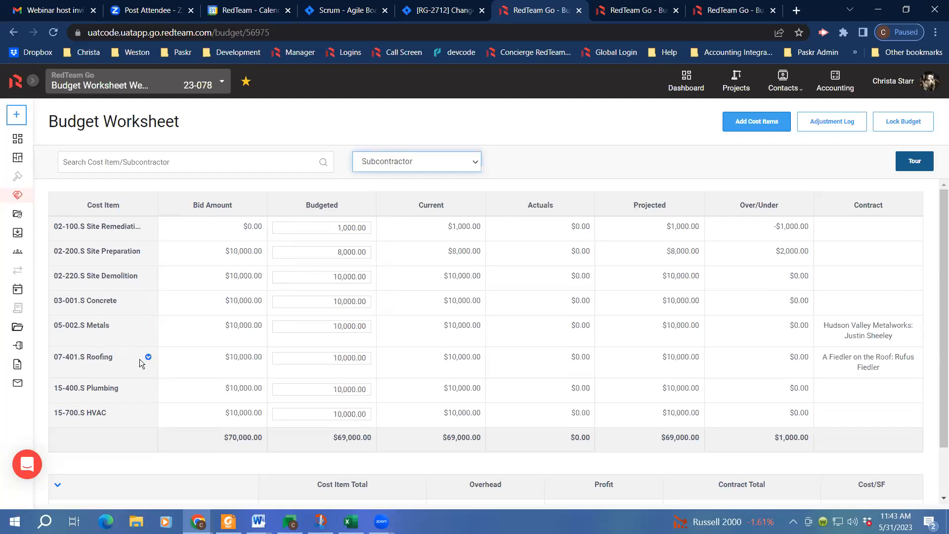
{"action": "left_click", "coordinate": [148, 357]}
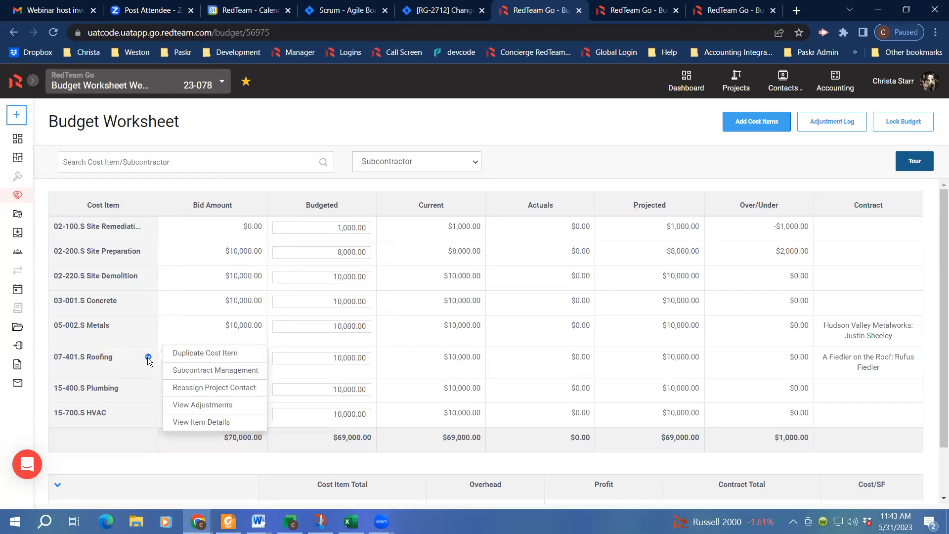
{"action": "left_click", "coordinate": [187, 372]}
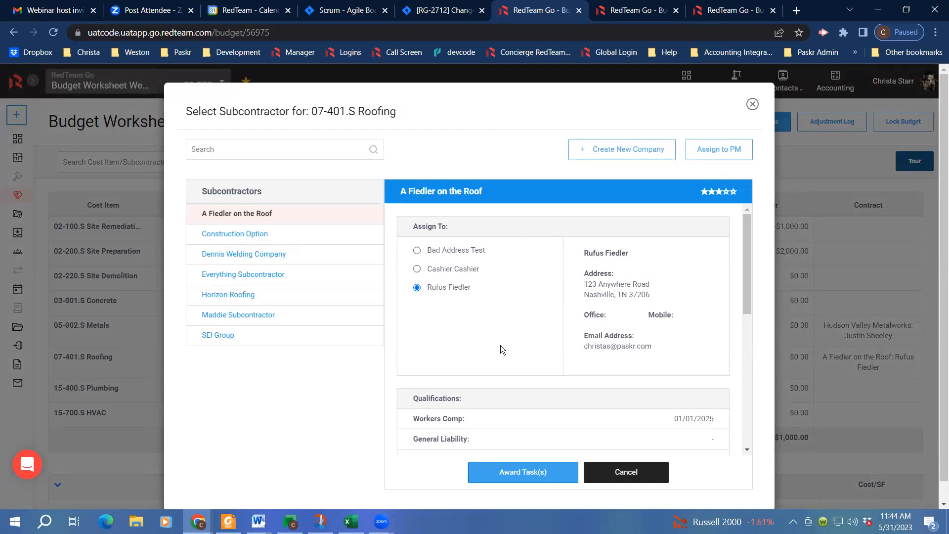
- Review A Fiedler on the Roof's details, include 02-220.S Site Demolition alongside Roofing, and award both tasks to that subcontractor
{"action": "scroll", "coordinate": [501, 345], "scroll_direction": "down", "scroll_amount": 4}
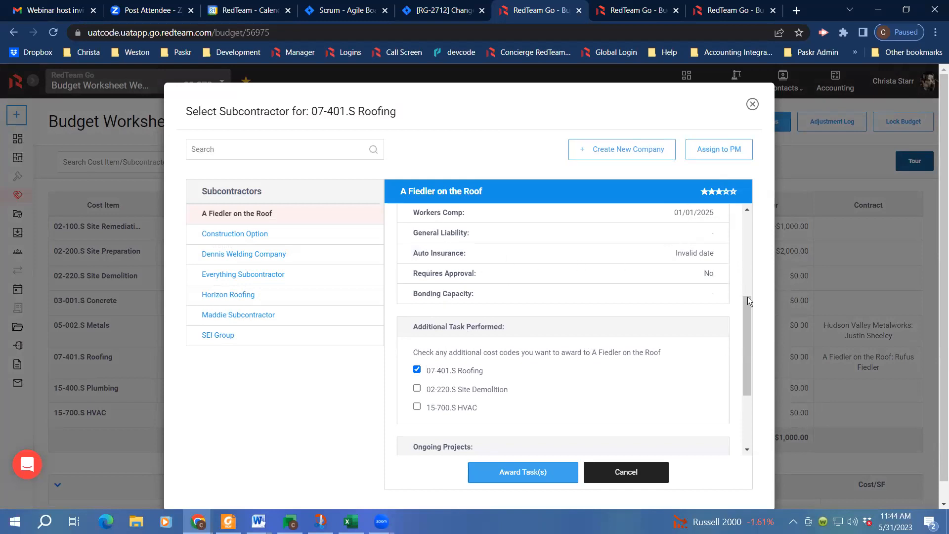
{"action": "left_click_drag", "start_coordinate": [748, 309], "coordinate": [746, 323]}
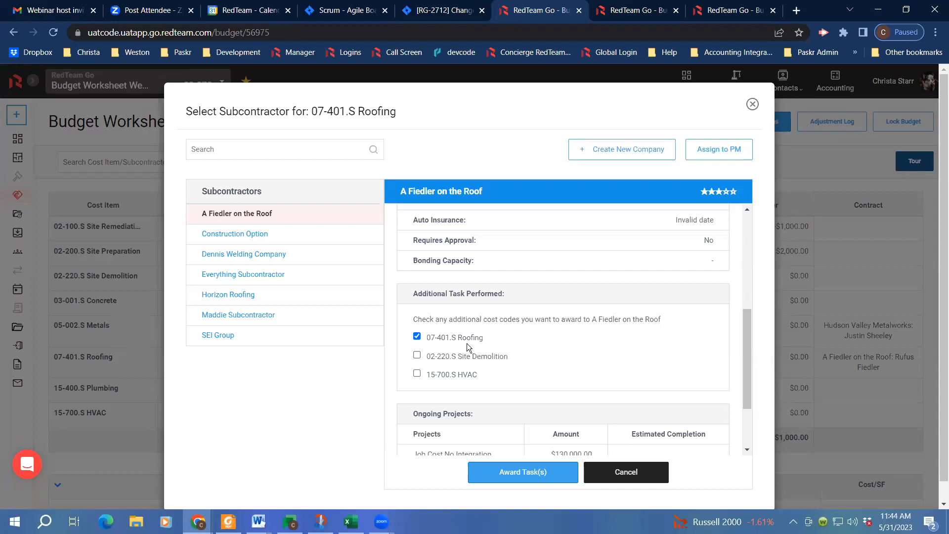
{"action": "left_click", "coordinate": [416, 356]}
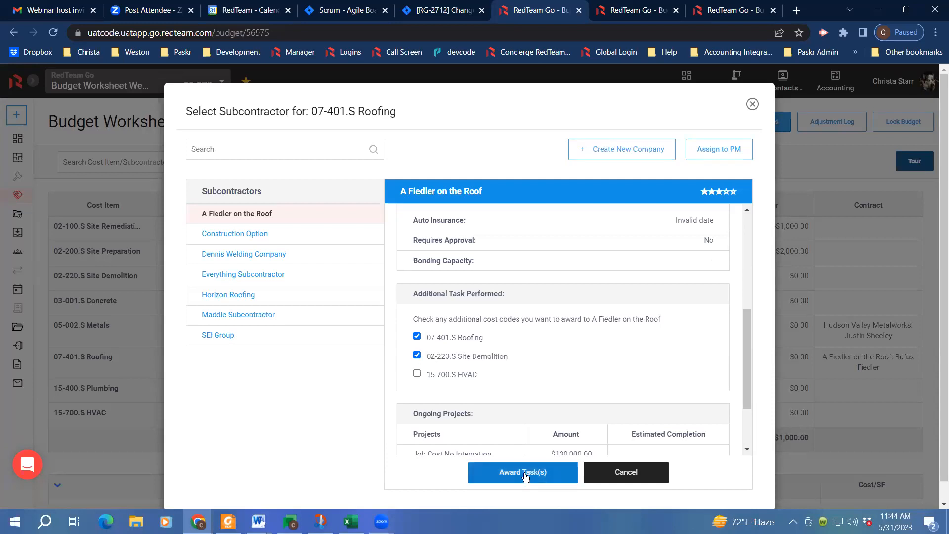
{"action": "scroll", "coordinate": [747, 353], "scroll_direction": "down", "scroll_amount": 1}
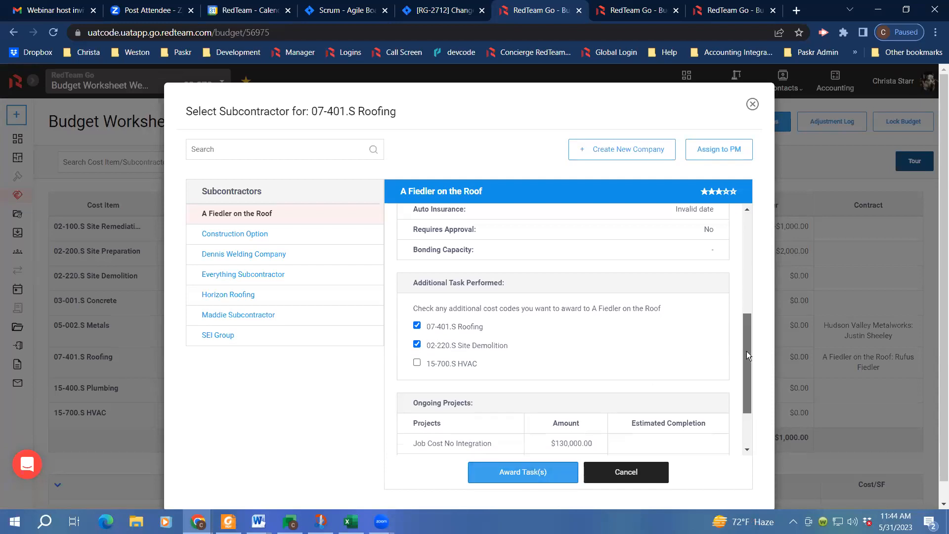
{"action": "left_click_drag", "start_coordinate": [747, 355], "coordinate": [747, 393]}
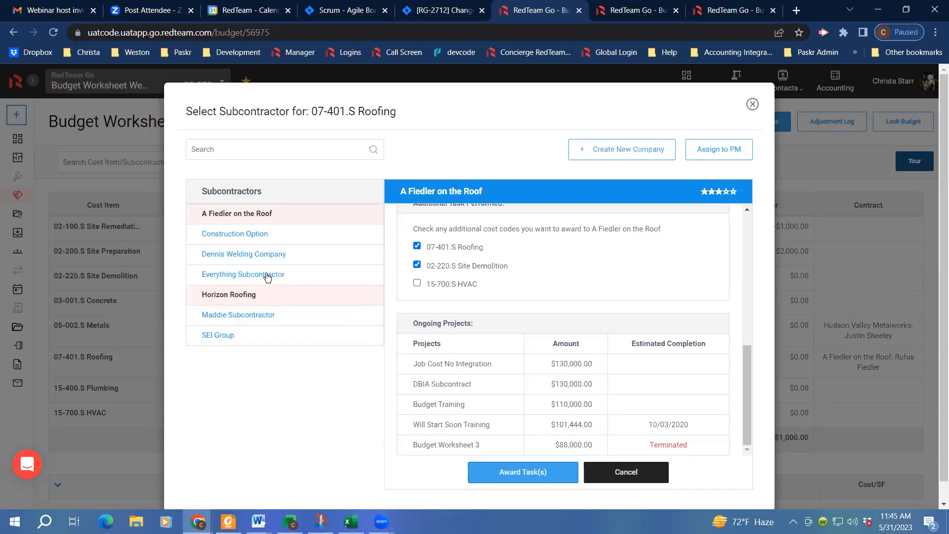
{"action": "scroll", "coordinate": [443, 309], "scroll_direction": "up", "scroll_amount": 10}
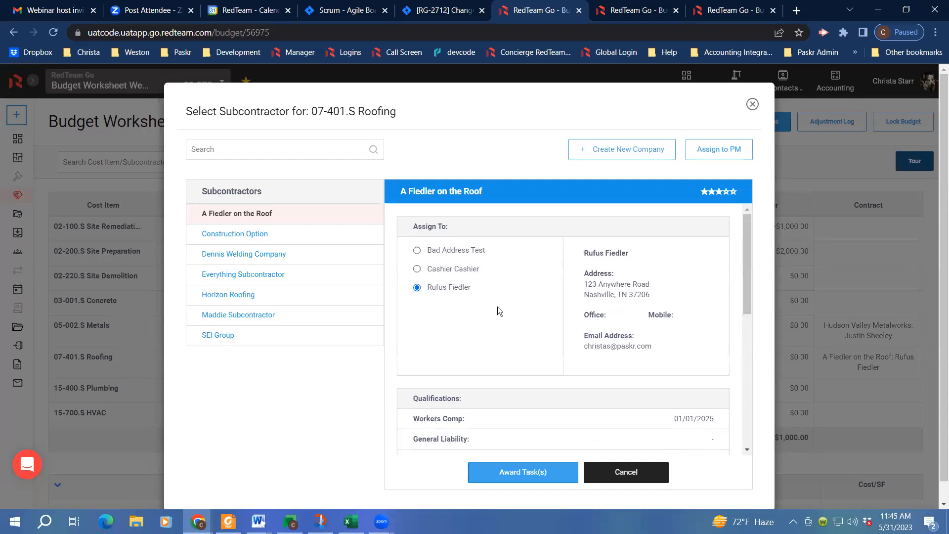
{"action": "scroll", "coordinate": [498, 308], "scroll_direction": "down", "scroll_amount": 8}
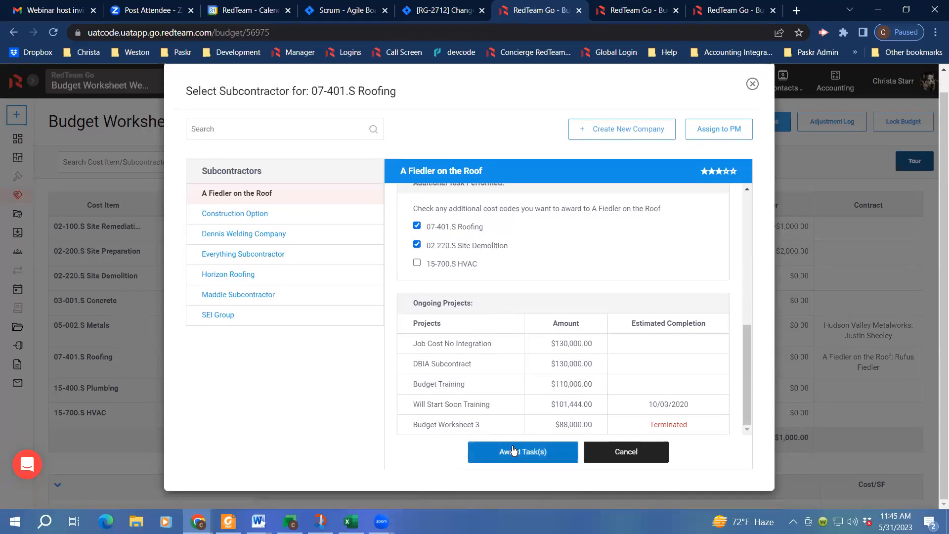
{"action": "left_click", "coordinate": [520, 453]}
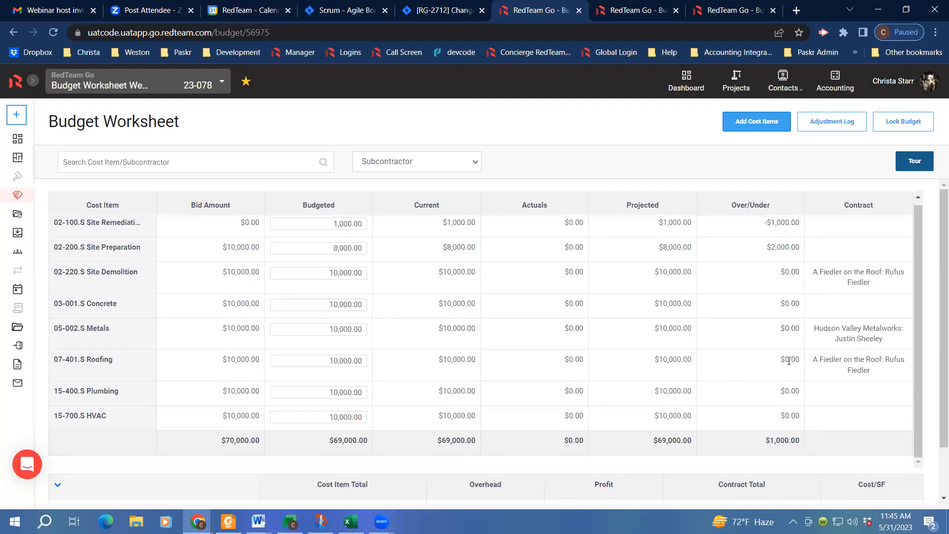
- Review the subcontractor cost items and budget totals, and set the cost category filter back to All
{"action": "scroll", "coordinate": [840, 391], "scroll_direction": "down", "scroll_amount": 2}
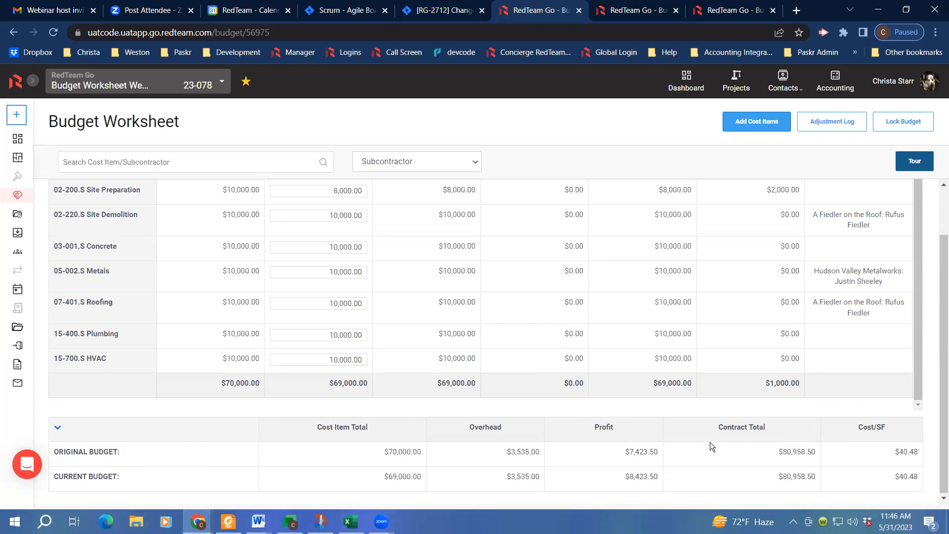
{"action": "left_click", "coordinate": [404, 164]}
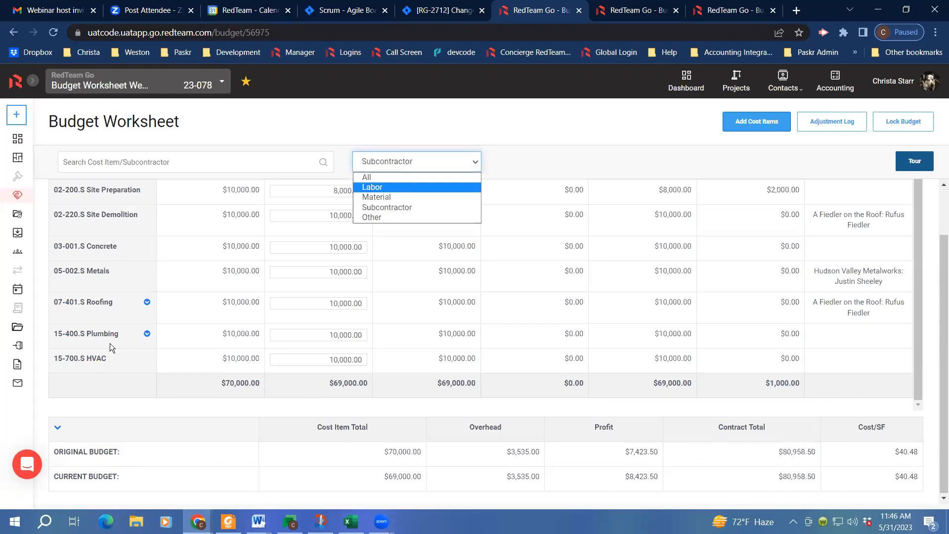
{"action": "left_click", "coordinate": [403, 178]}
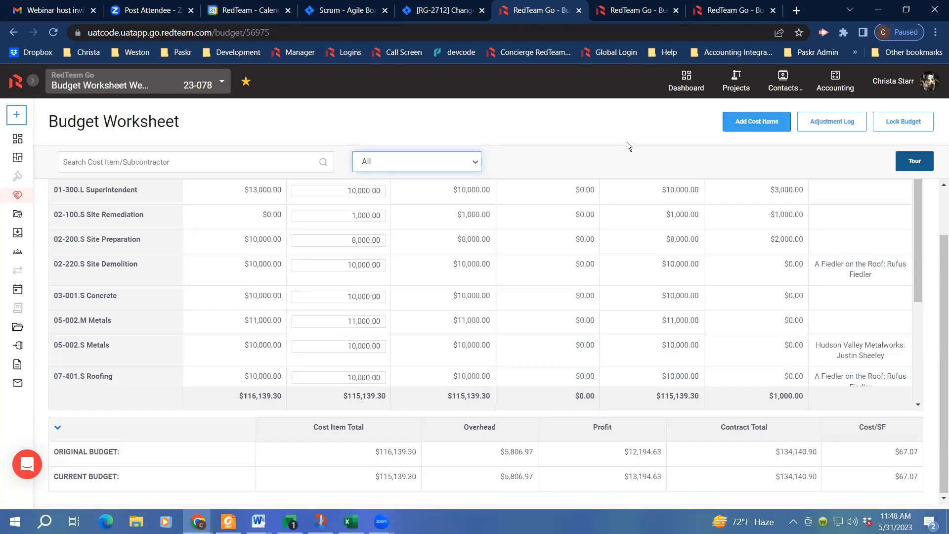
- Lock the budget and proceed with the lock notification to the preselected accountant contact
{"action": "left_click", "coordinate": [908, 124]}
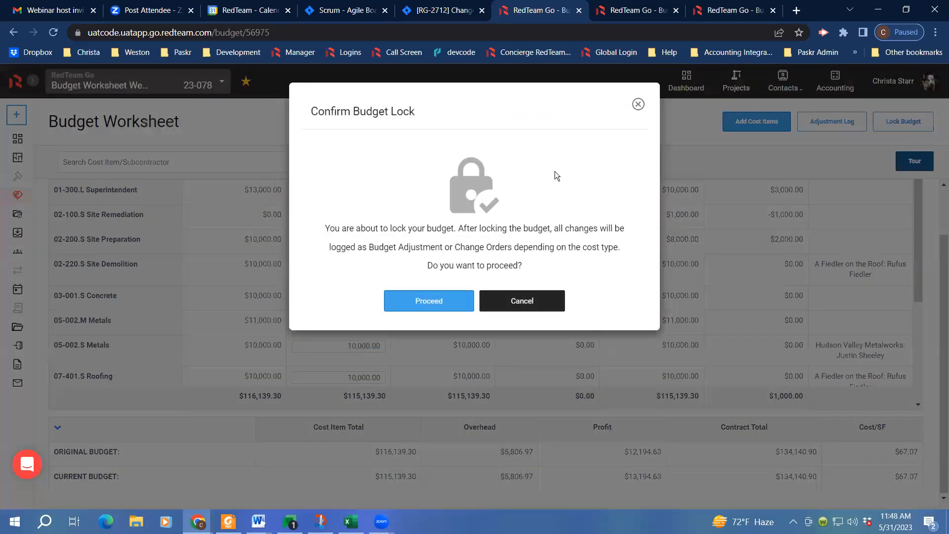
{"action": "left_click", "coordinate": [443, 300]}
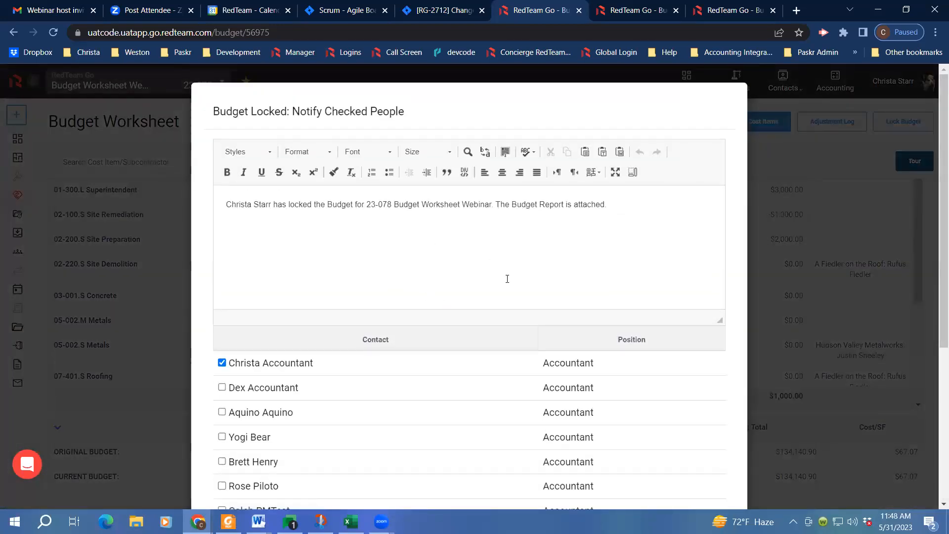
{"action": "scroll", "coordinate": [507, 278], "scroll_direction": "down", "scroll_amount": 5}
{"action": "scroll", "coordinate": [402, 403], "scroll_direction": "up", "scroll_amount": 5}
{"action": "scroll", "coordinate": [401, 313], "scroll_direction": "down", "scroll_amount": 4}
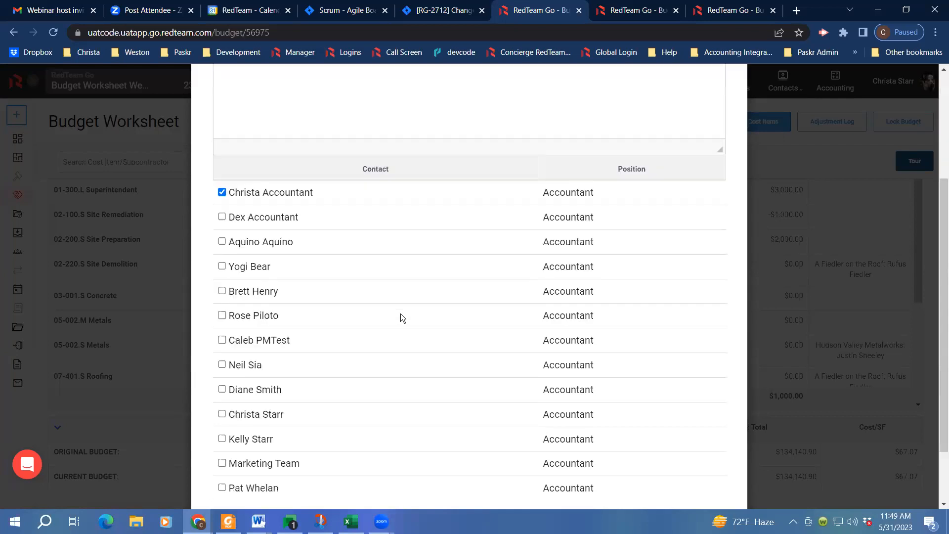
{"action": "scroll", "coordinate": [431, 438], "scroll_direction": "down", "scroll_amount": 1}
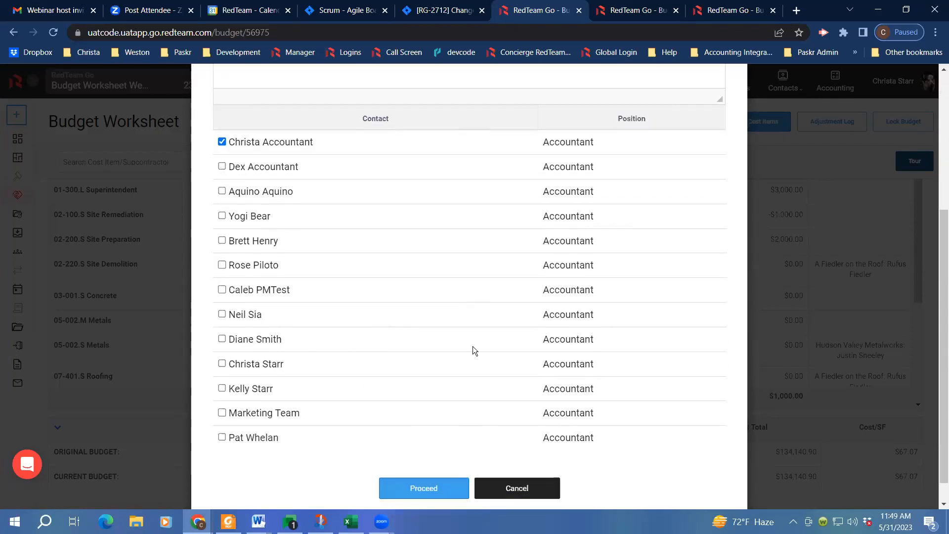
{"action": "left_click", "coordinate": [222, 116]}
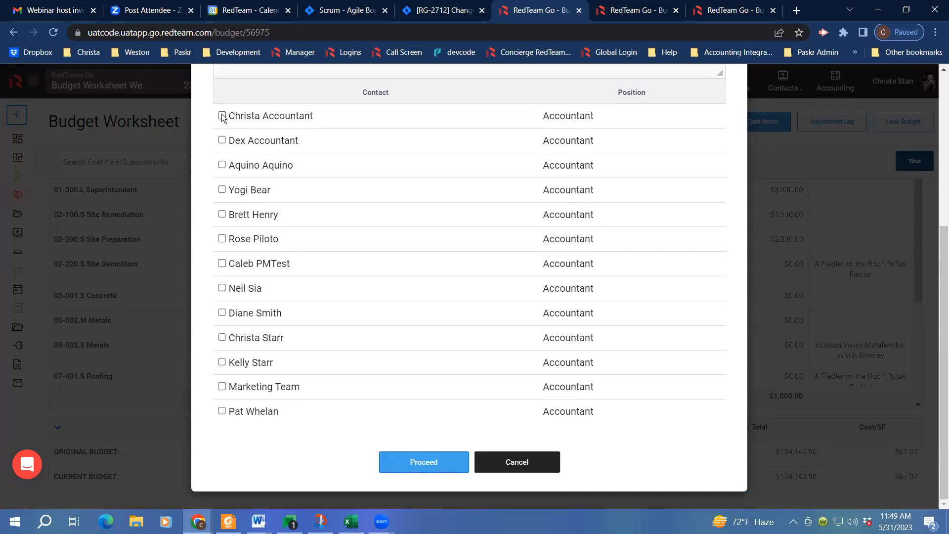
{"action": "left_click", "coordinate": [222, 116]}
{"action": "left_click", "coordinate": [390, 468]}
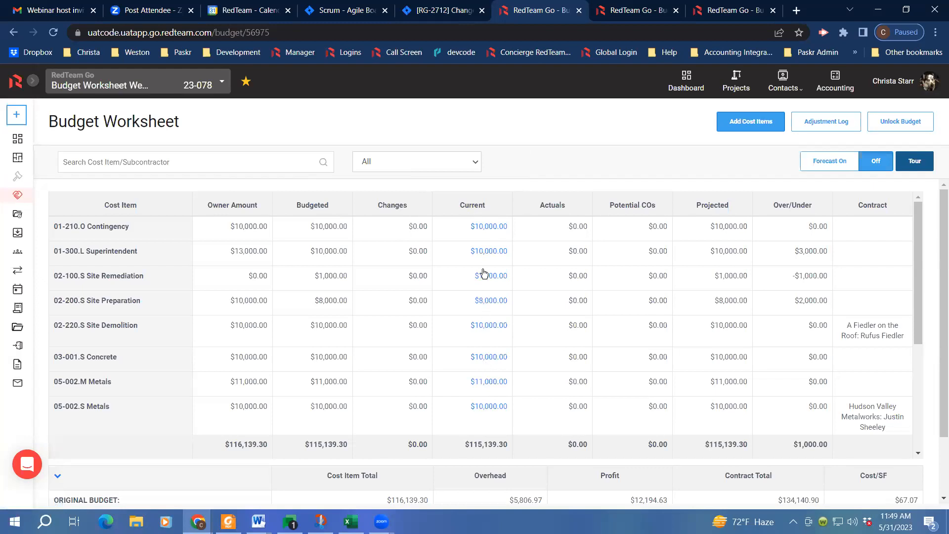
- Start a budget adjustment covering 01-300.L Superintendent, 02-220.S Site Demolition and 05-002.M Metals
{"action": "left_click", "coordinate": [486, 252]}
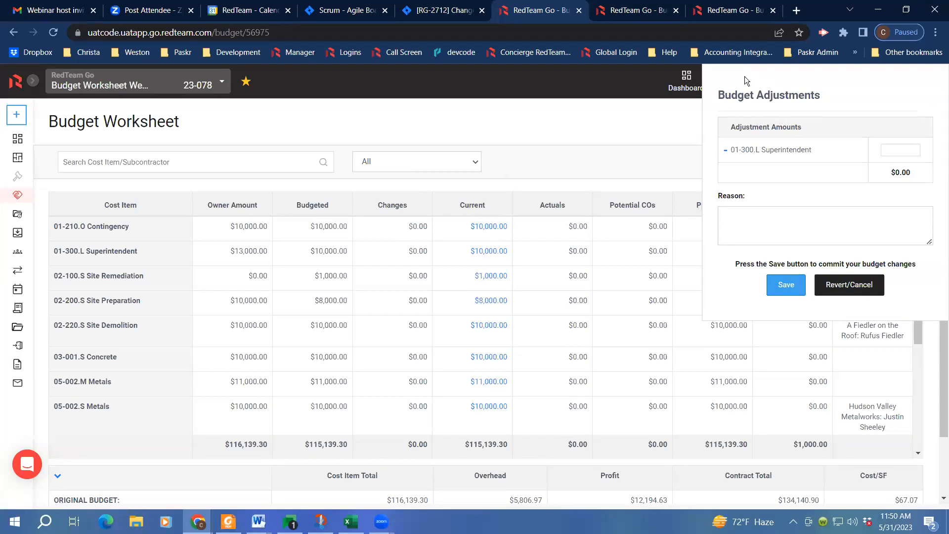
{"action": "left_click", "coordinate": [896, 150]}
{"action": "left_click", "coordinate": [494, 325]}
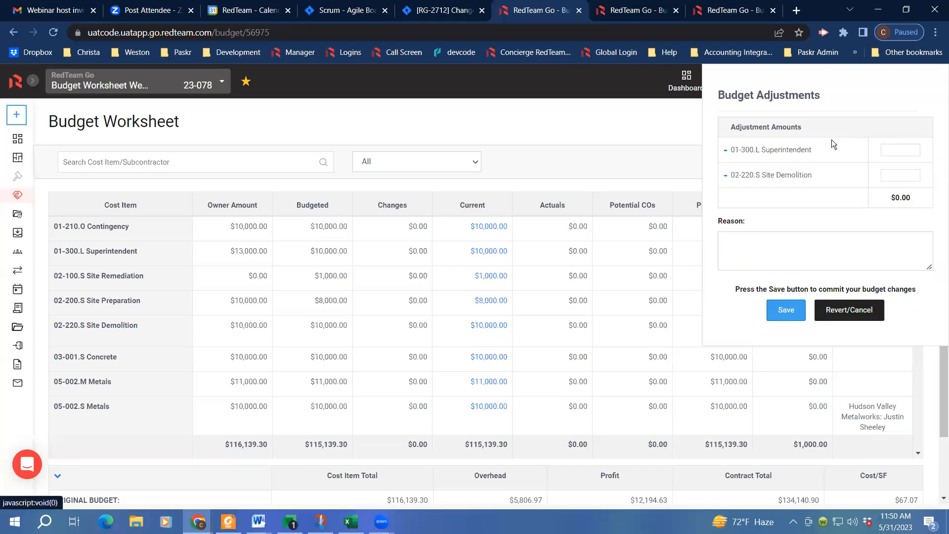
{"action": "left_click", "coordinate": [494, 382]}
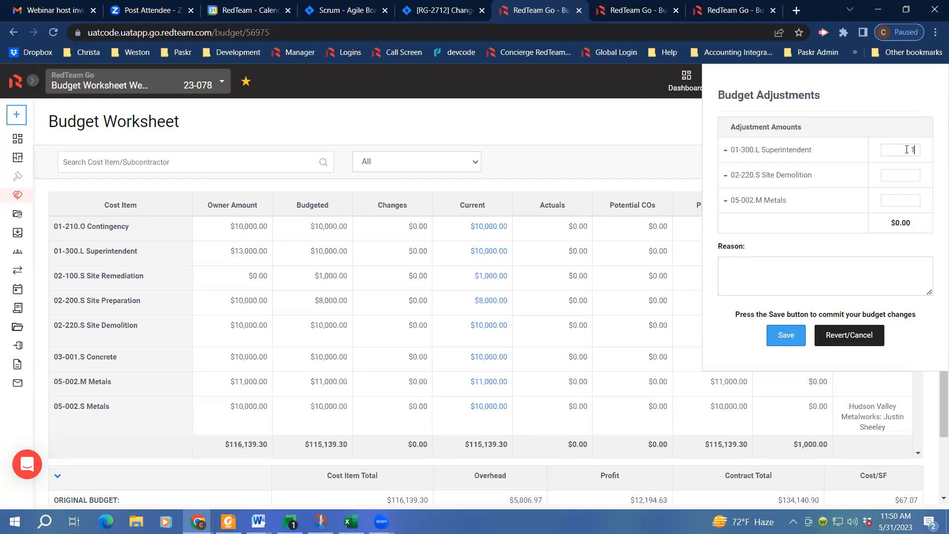
- Set the adjustment amounts to -1000 for 01-300.L Superintendent and 1000 for 02-220.S Site Demolition
{"action": "type", "text": "-1000"}
{"action": "left_click", "coordinate": [907, 176]}
{"action": "type", "text": "1000"}
{"action": "left_click", "coordinate": [851, 235]}
- Enter the reason "Moving from l to s", remove 05-002.M Metals from the adjustment, and save it
{"action": "left_click", "coordinate": [762, 278]}
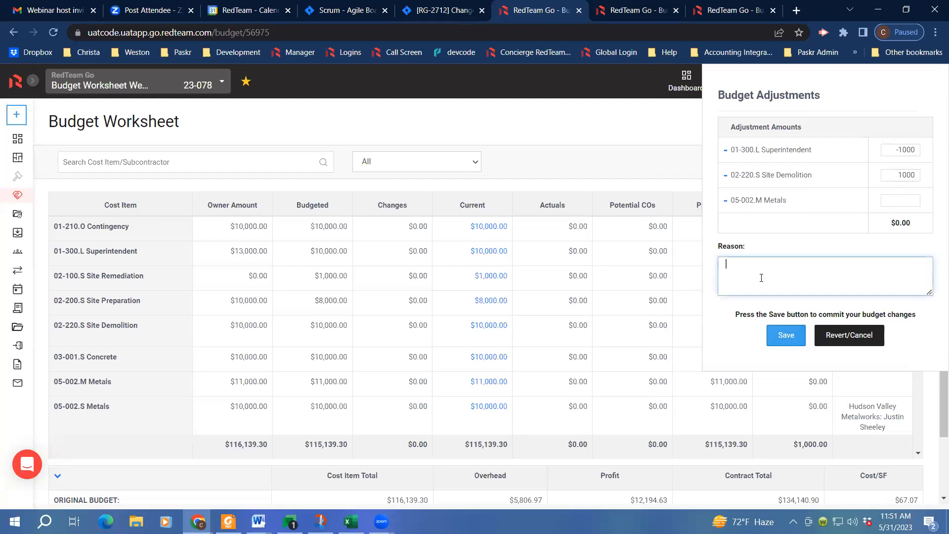
{"action": "type", "text": "Moving from l to s"}
{"action": "left_click", "coordinate": [784, 337]}
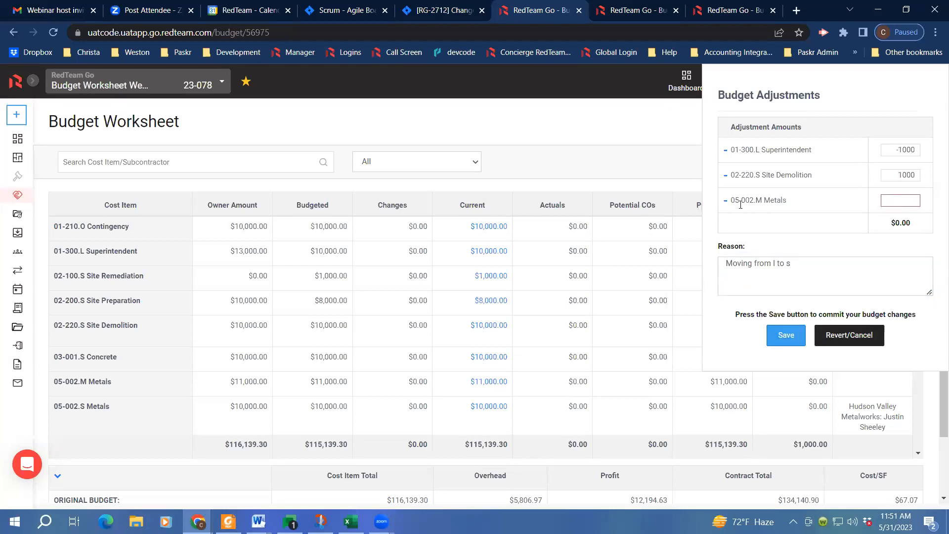
{"action": "left_click", "coordinate": [725, 201]}
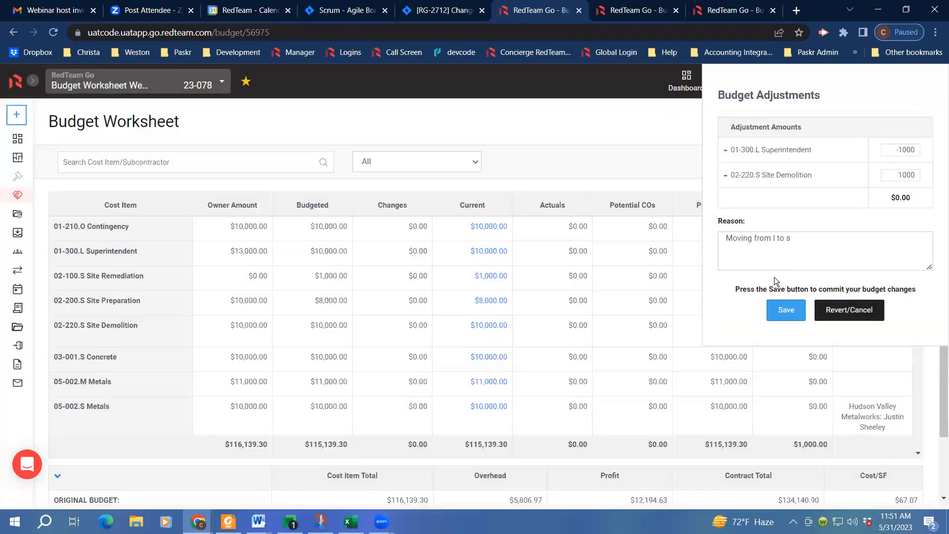
{"action": "left_click", "coordinate": [786, 310]}
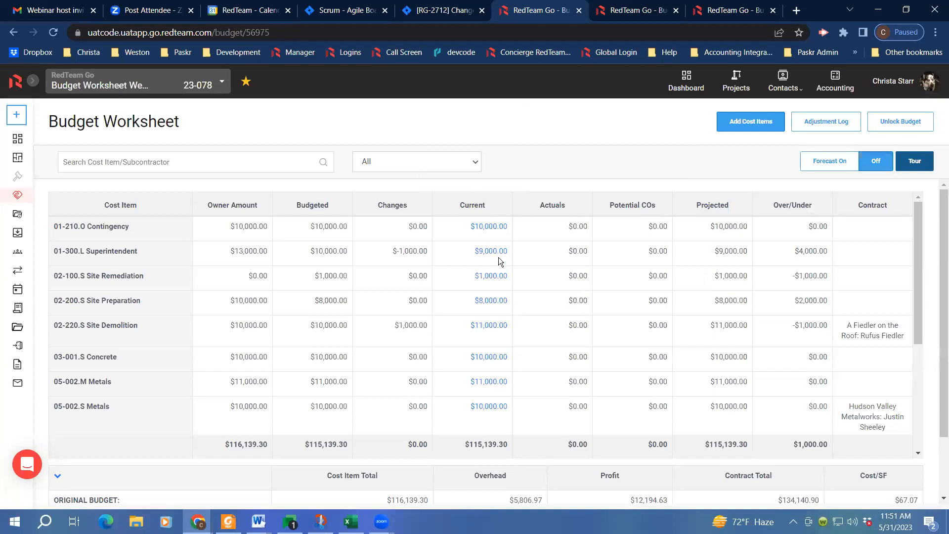
- Examine the Adjustment Log with all reasons and details expanded, and close it
{"action": "left_click", "coordinate": [825, 126]}
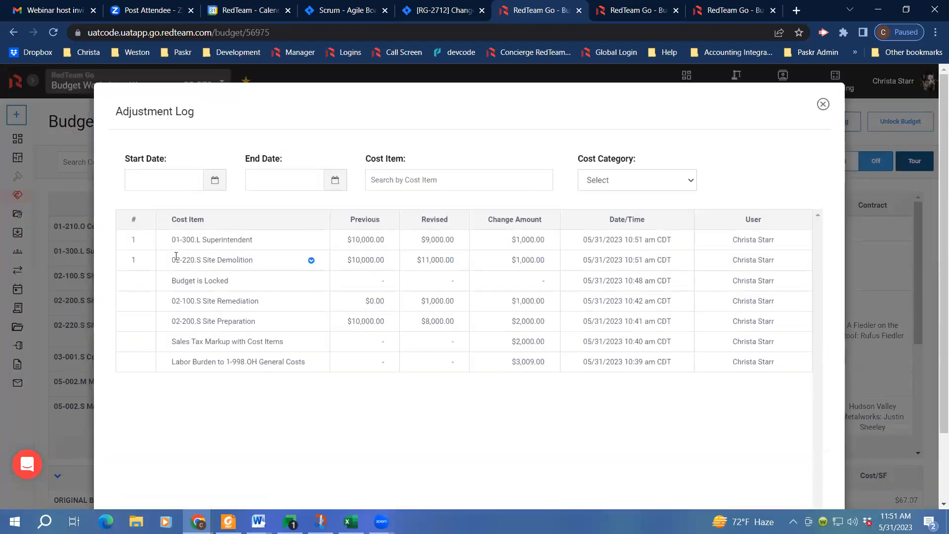
{"action": "mouse_move", "coordinate": [312, 218]}
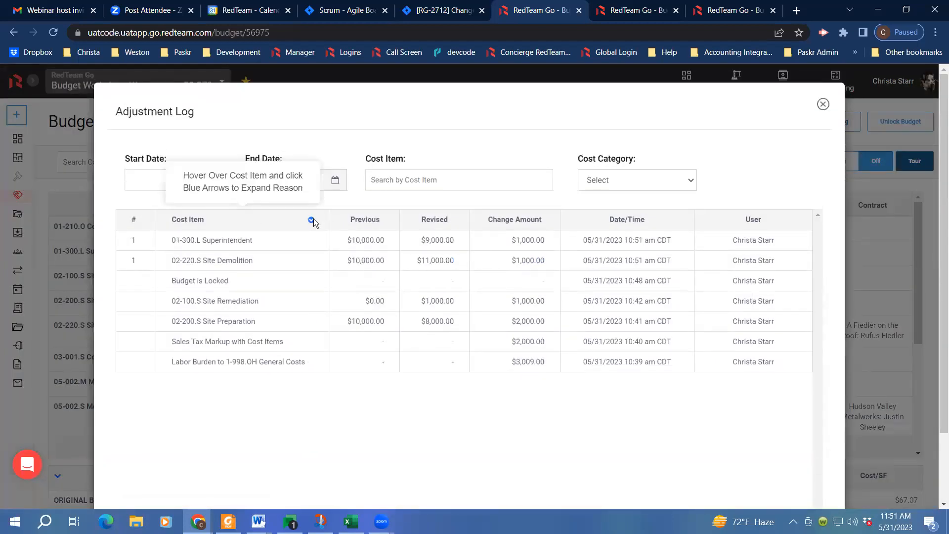
{"action": "left_click", "coordinate": [312, 220]}
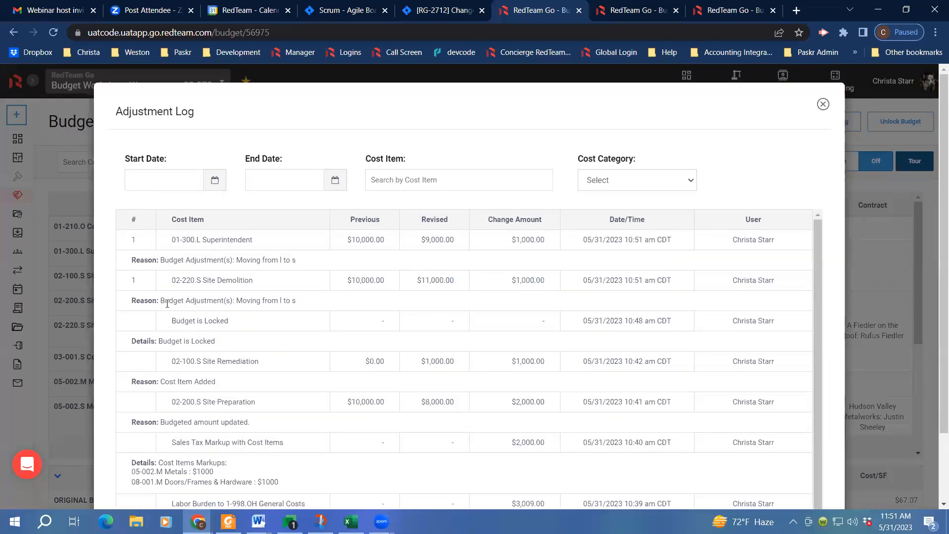
{"action": "mouse_move", "coordinate": [208, 281]}
{"action": "left_click", "coordinate": [822, 104]}
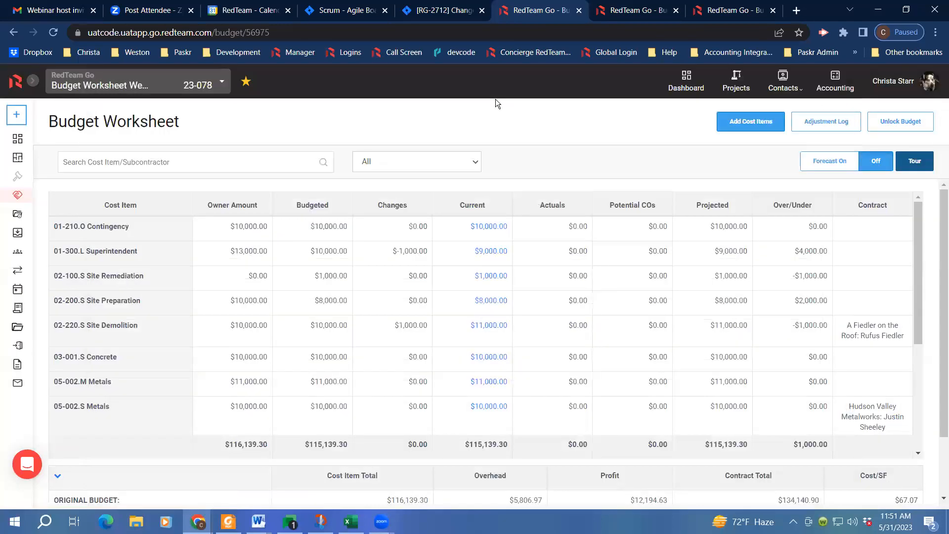
- Switch to the already open budget worksheet of project 23-074, collapse its navigation sidebar and enlarge the page display
{"action": "left_click", "coordinate": [741, 11]}
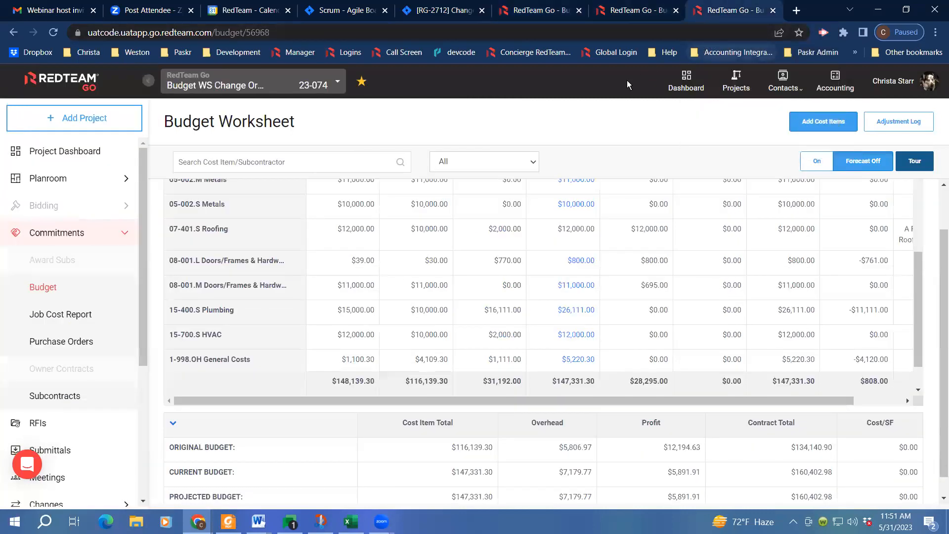
{"action": "scroll", "coordinate": [569, 277], "scroll_direction": "up", "scroll_amount": 10}
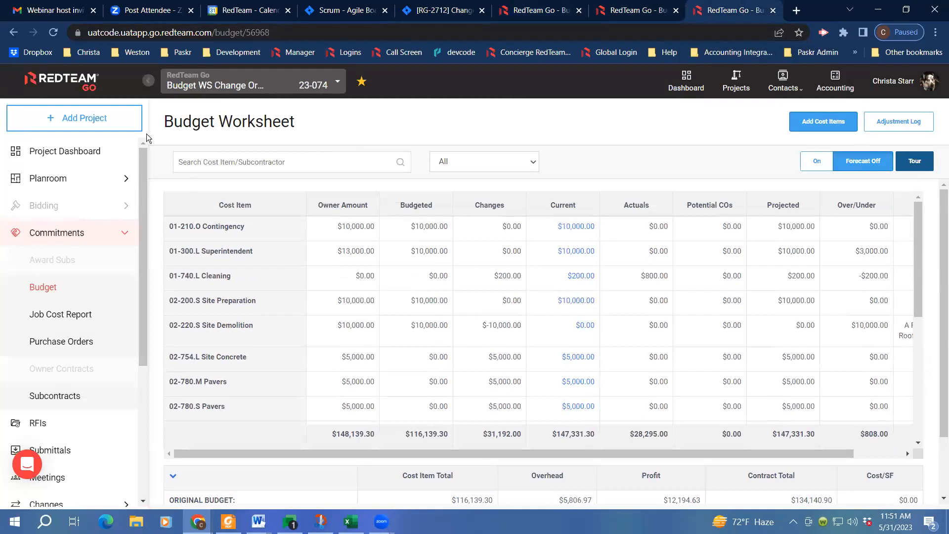
{"action": "left_click", "coordinate": [149, 80]}
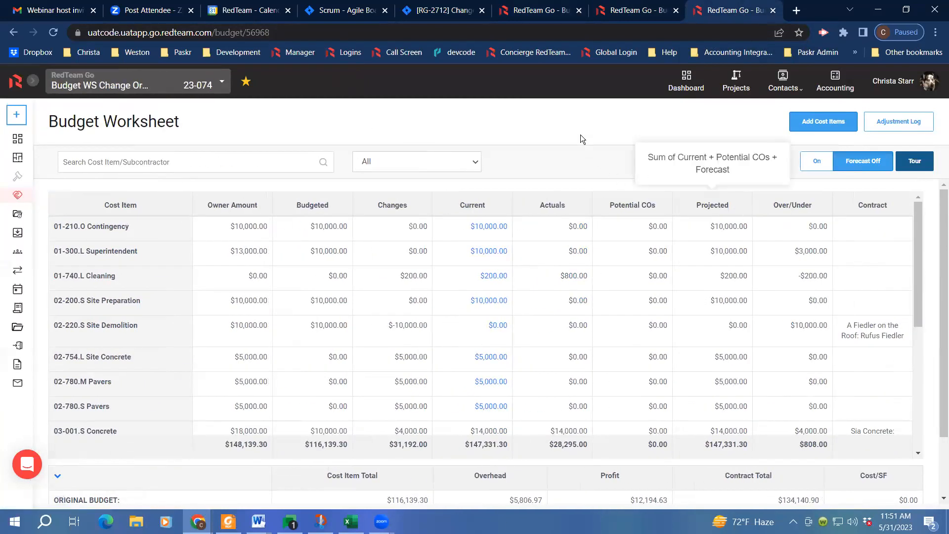
{"action": "key", "text": "ctrl+plus"}
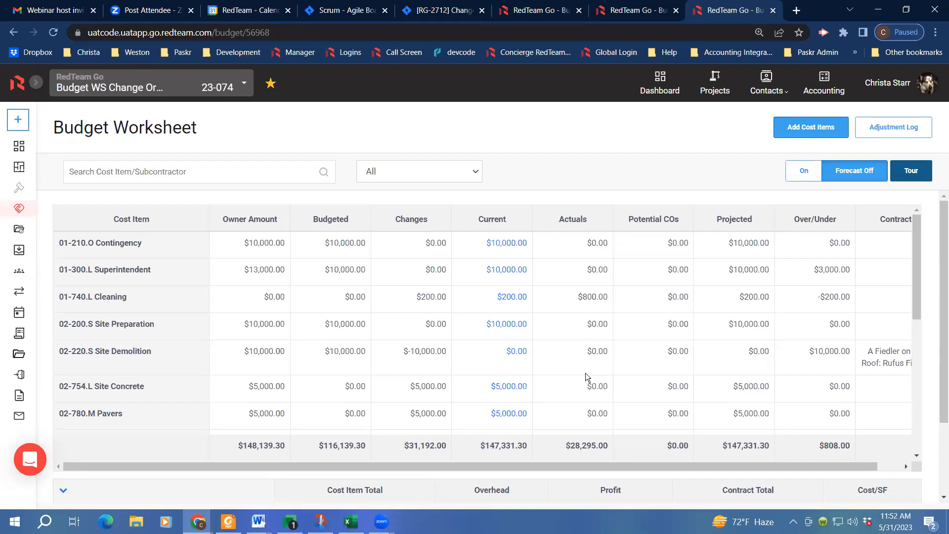
- Turn the forecast on in the budget worksheet, dismissing the session timeout notice
{"action": "mouse_move", "coordinate": [581, 212]}
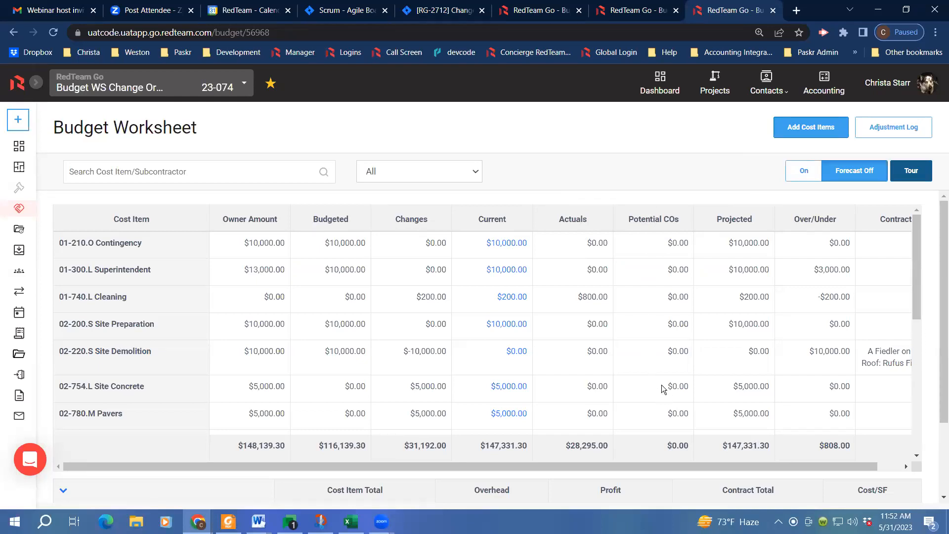
{"action": "scroll", "coordinate": [663, 389], "scroll_direction": "down", "scroll_amount": 6}
{"action": "scroll", "coordinate": [663, 388], "scroll_direction": "up", "scroll_amount": 6}
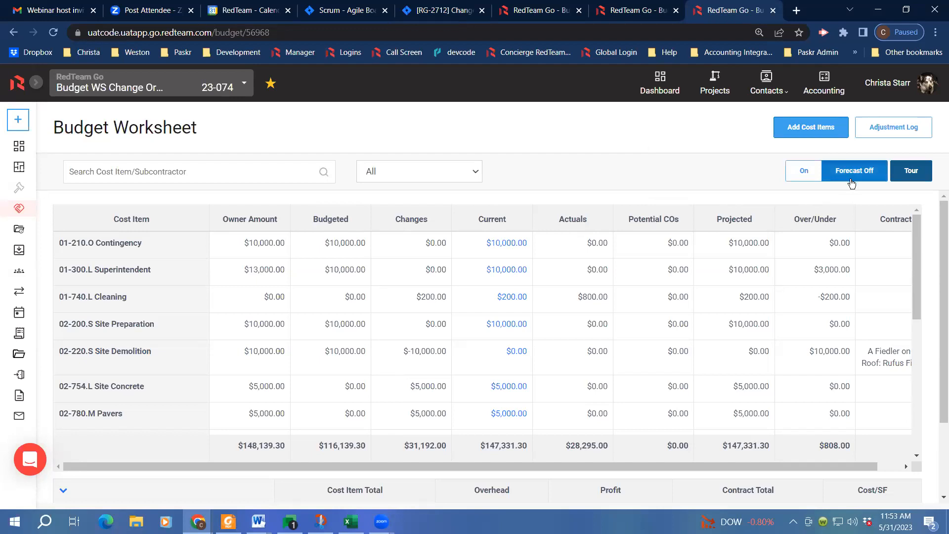
{"action": "left_click", "coordinate": [802, 174]}
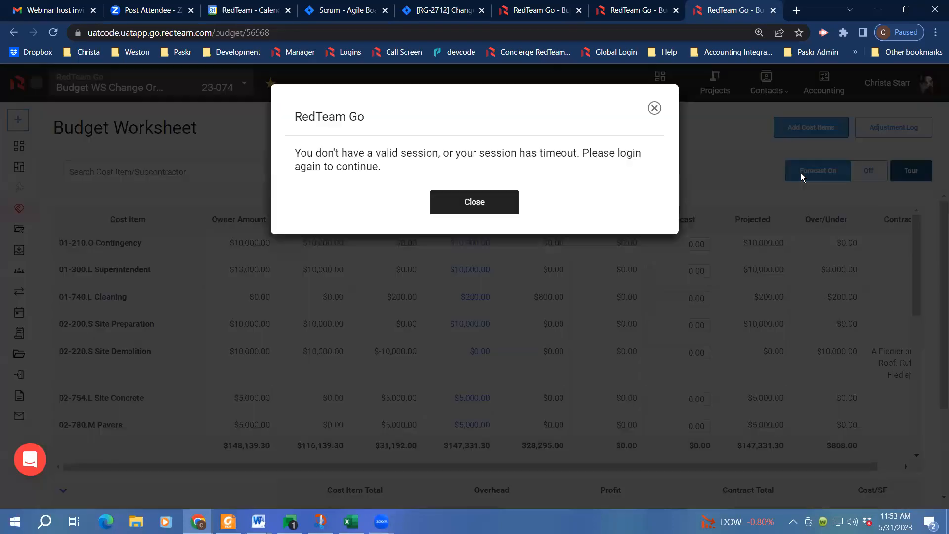
{"action": "left_click", "coordinate": [500, 212]}
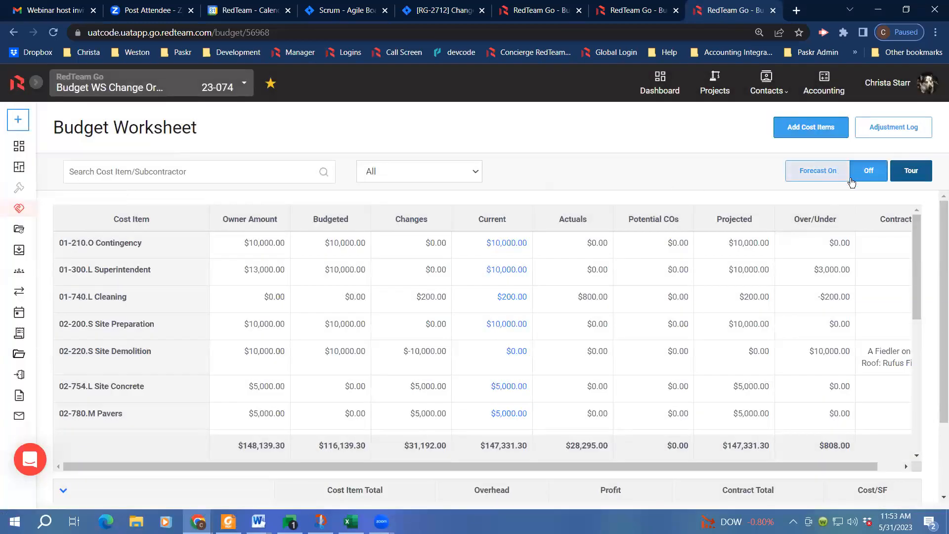
{"action": "left_click", "coordinate": [823, 174]}
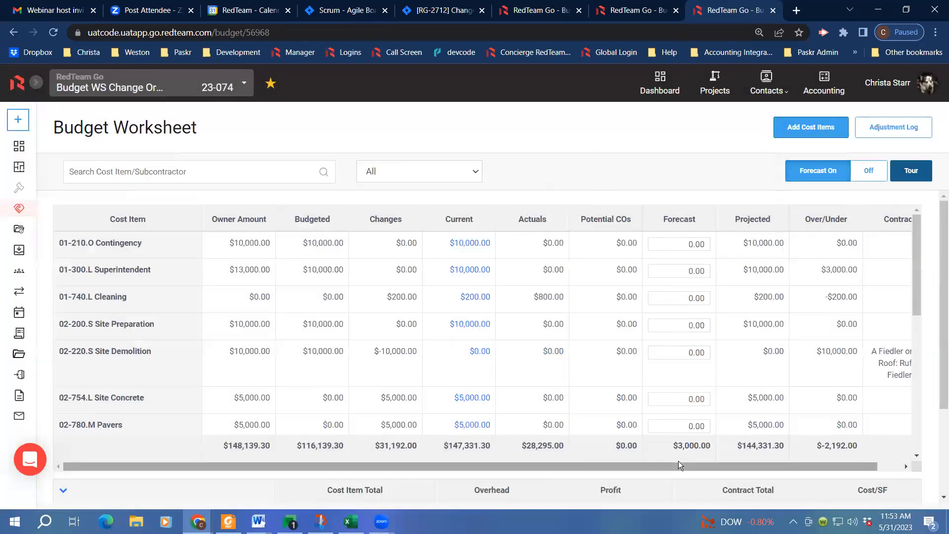
- Examine the forecast amounts of the cost items and the forecast budget in the summary table
{"action": "scroll", "coordinate": [682, 365], "scroll_direction": "down", "scroll_amount": 7}
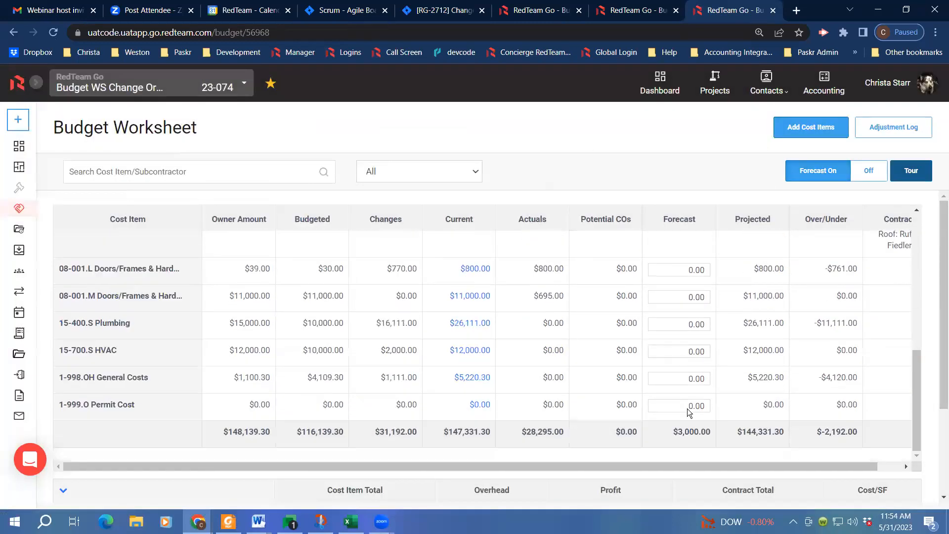
{"action": "scroll", "coordinate": [685, 395], "scroll_direction": "up", "scroll_amount": 4}
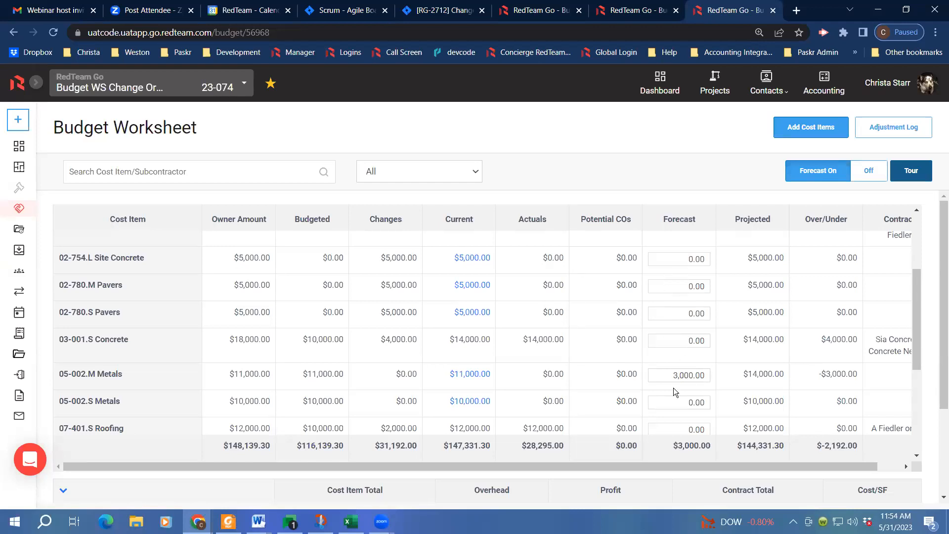
{"action": "mouse_move", "coordinate": [738, 228]}
{"action": "scroll", "coordinate": [627, 257], "scroll_direction": "down", "scroll_amount": 10}
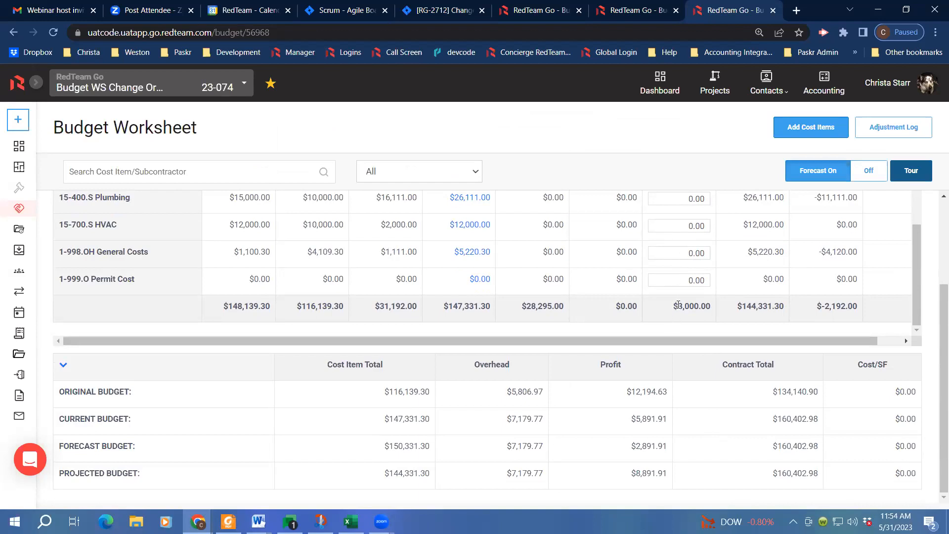
{"action": "left_click", "coordinate": [673, 232]}
{"action": "scroll", "coordinate": [679, 307], "scroll_direction": "up", "scroll_amount": 10}
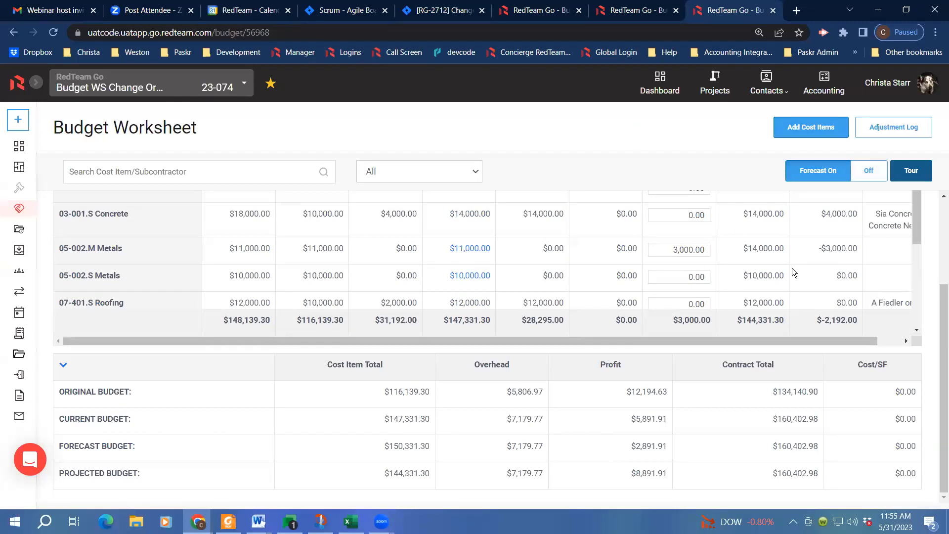
- Turn the forecast off and view the worksheet across to its contract column and back
{"action": "left_click", "coordinate": [870, 171]}
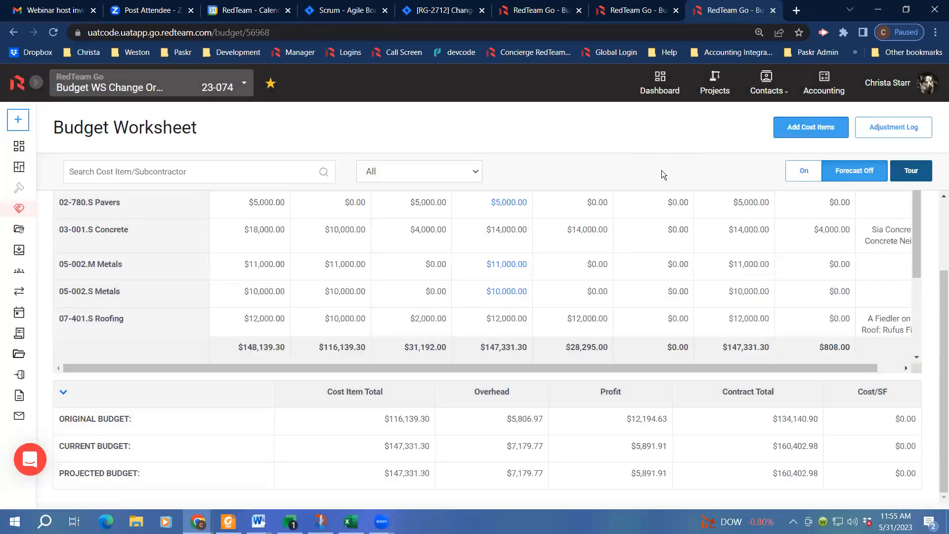
{"action": "left_click_drag", "start_coordinate": [690, 367], "coordinate": [787, 365]}
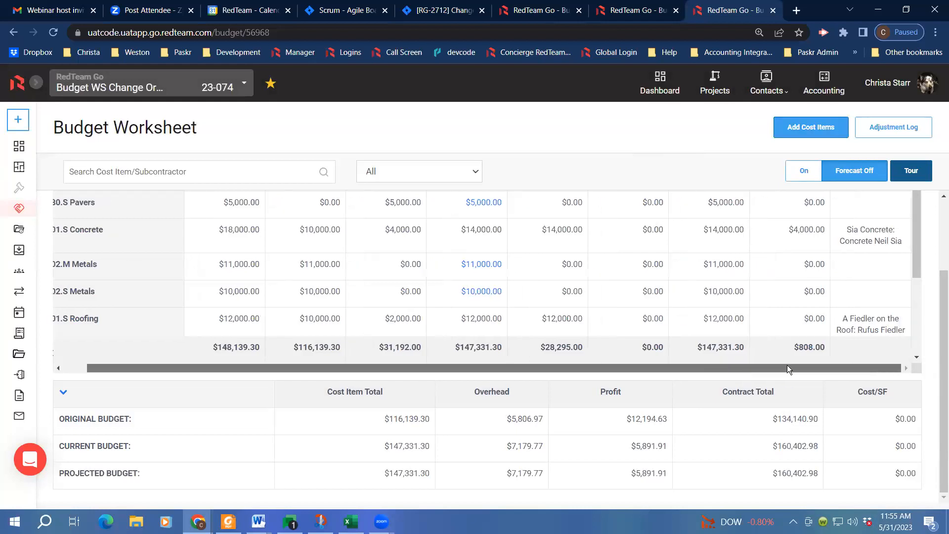
{"action": "left_click_drag", "start_coordinate": [713, 371], "coordinate": [593, 374]}
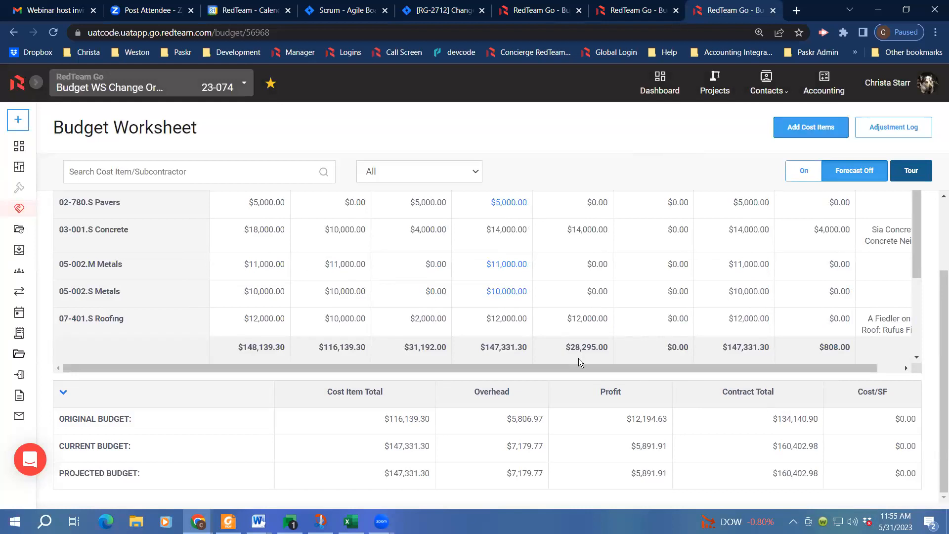
{"action": "scroll", "coordinate": [660, 331], "scroll_direction": "up", "scroll_amount": 5}
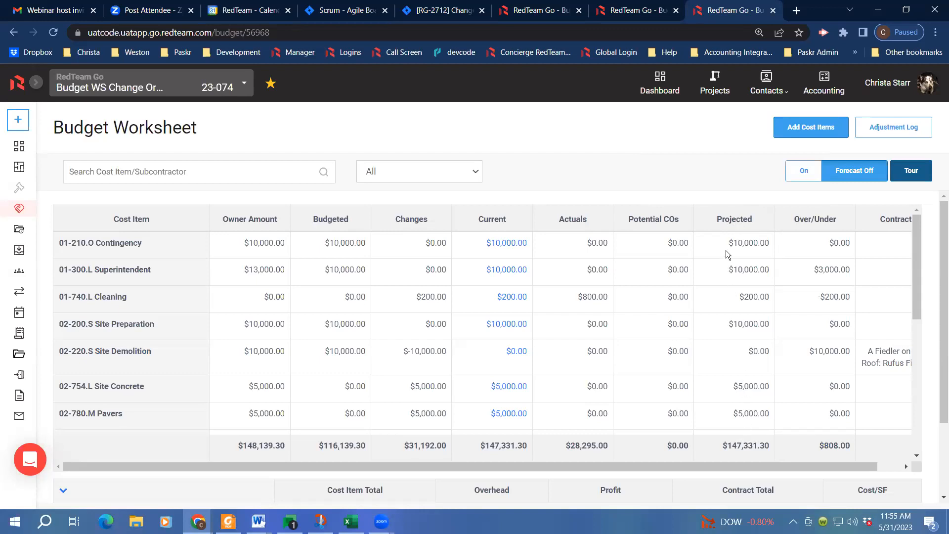
- Examine the Projected, Over/Under and Owner Amount columns for all cost items
{"action": "mouse_move", "coordinate": [718, 213]}
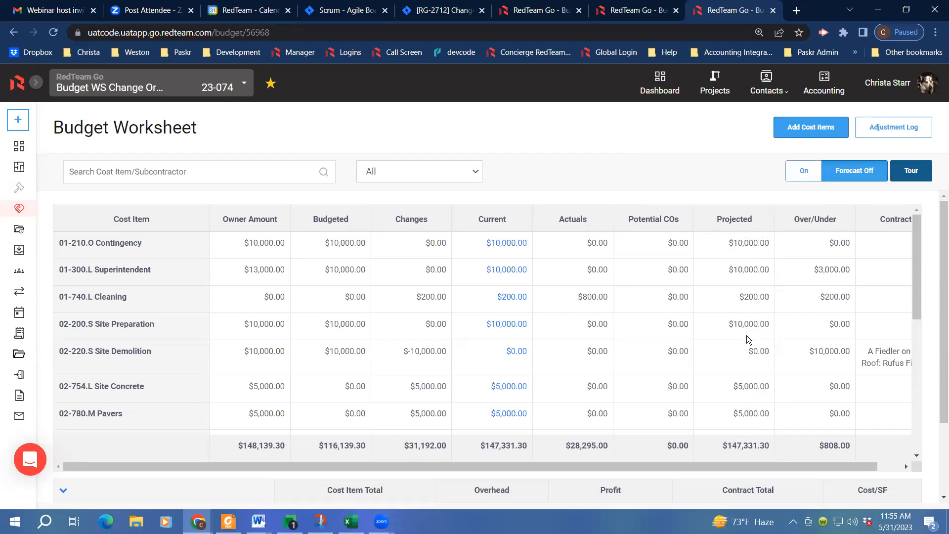
{"action": "scroll", "coordinate": [757, 416], "scroll_direction": "down", "scroll_amount": 4}
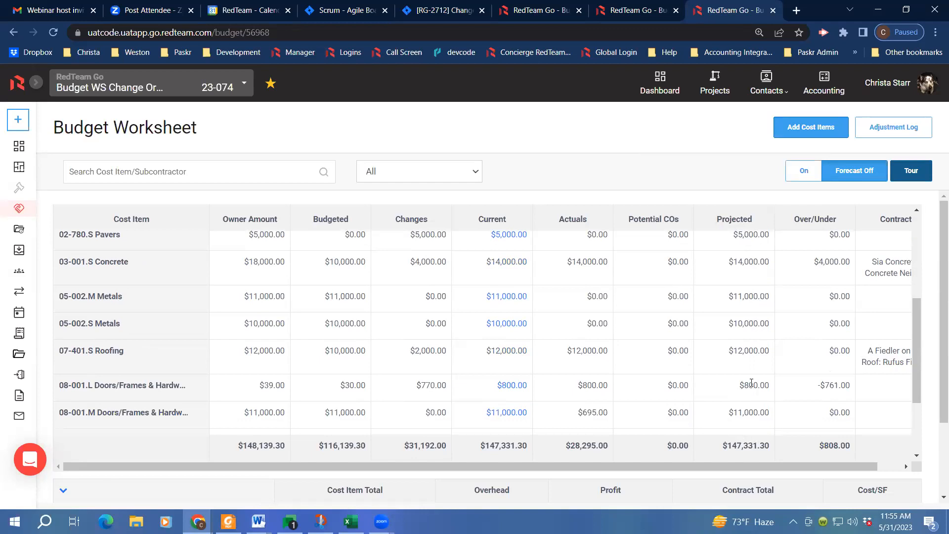
{"action": "mouse_move", "coordinate": [807, 223]}
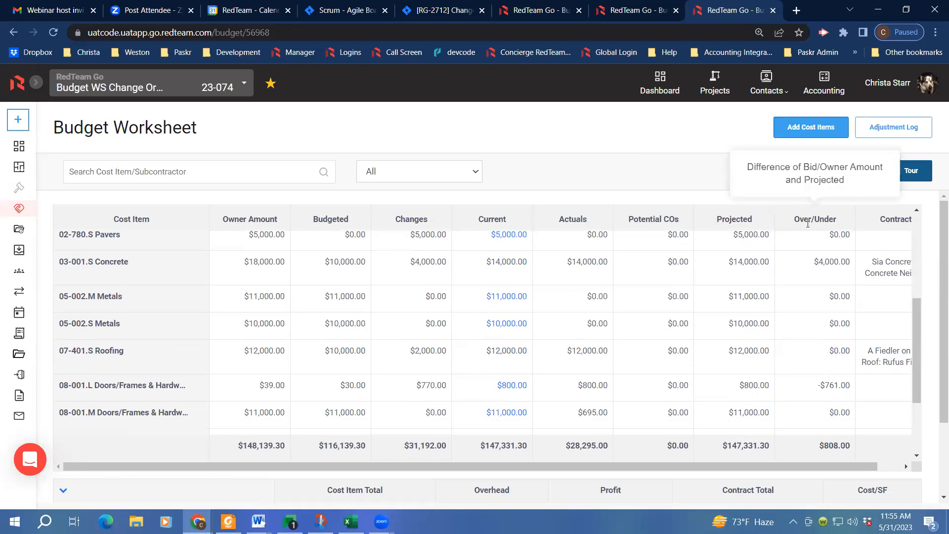
{"action": "scroll", "coordinate": [830, 366], "scroll_direction": "up", "scroll_amount": 5}
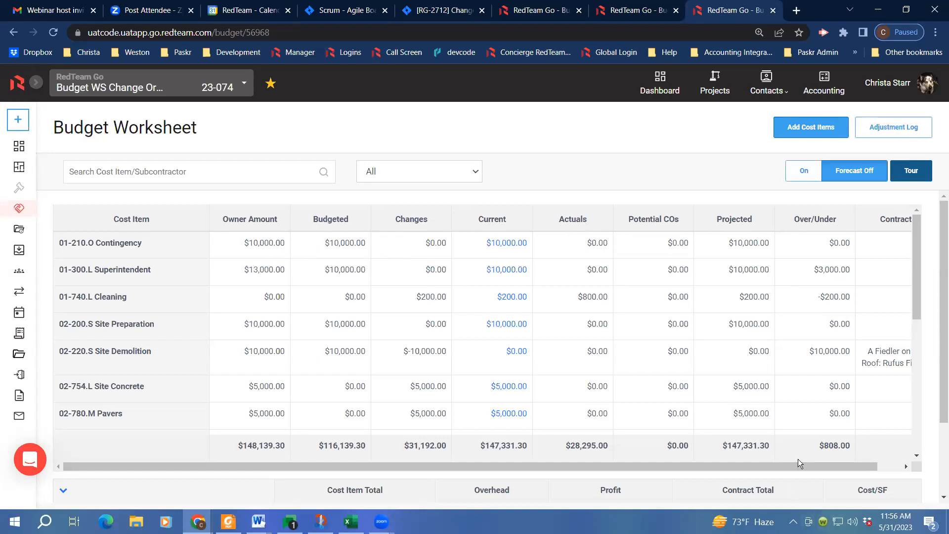
{"action": "left_click_drag", "start_coordinate": [799, 464], "coordinate": [667, 468]}
{"action": "mouse_move", "coordinate": [245, 224]}
{"action": "scroll", "coordinate": [234, 395], "scroll_direction": "down", "scroll_amount": 6}
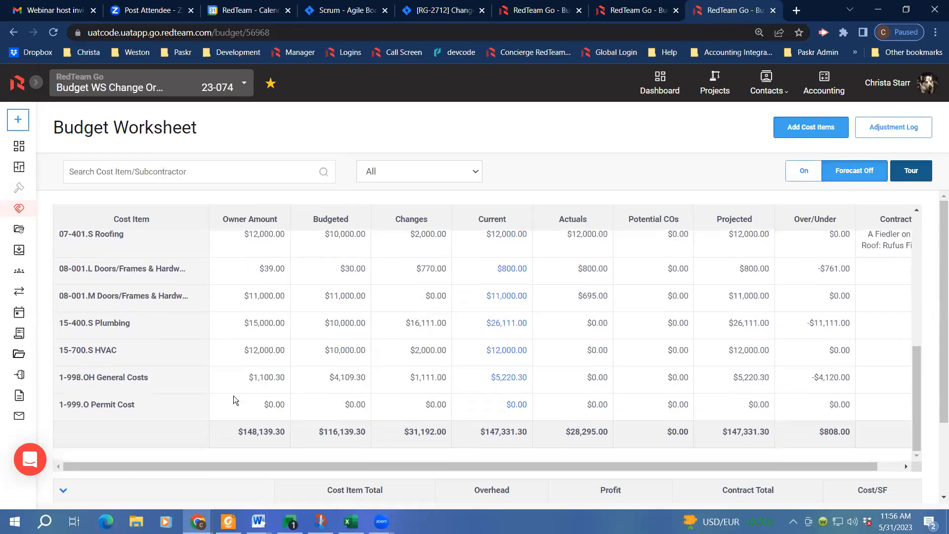
{"action": "scroll", "coordinate": [230, 403], "scroll_direction": "down", "scroll_amount": 2}
{"action": "scroll", "coordinate": [231, 402], "scroll_direction": "up", "scroll_amount": 2}
{"action": "scroll", "coordinate": [440, 318], "scroll_direction": "up", "scroll_amount": 5}
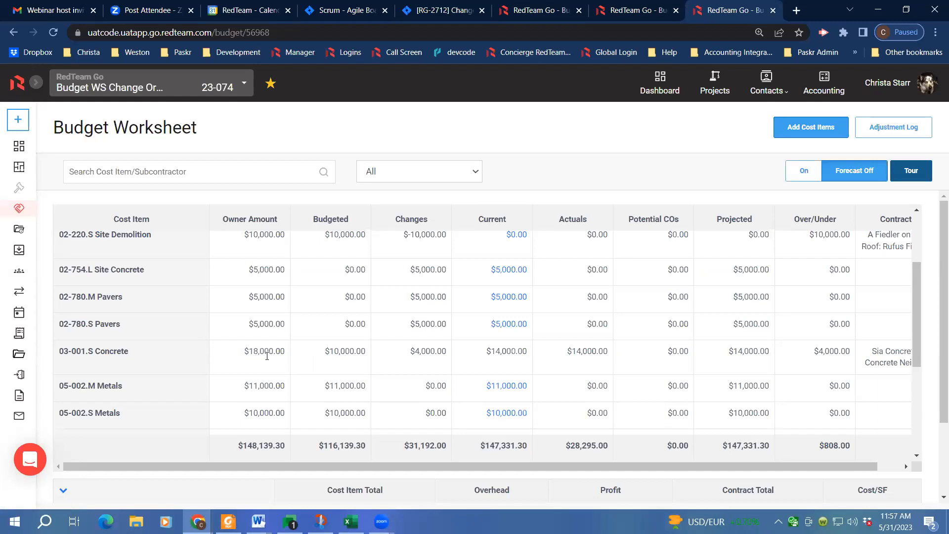
- View the item details of 03-001.S Concrete, including its bidding mark-ups and owner amount breakdown
{"action": "left_click", "coordinate": [199, 351]}
{"action": "scroll", "coordinate": [200, 321], "scroll_direction": "down", "scroll_amount": 3}
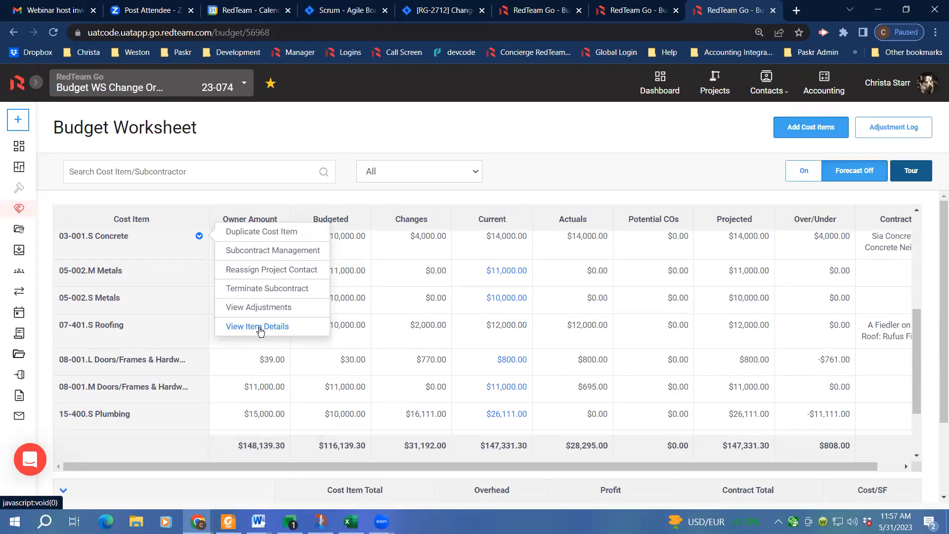
{"action": "left_click", "coordinate": [234, 328]}
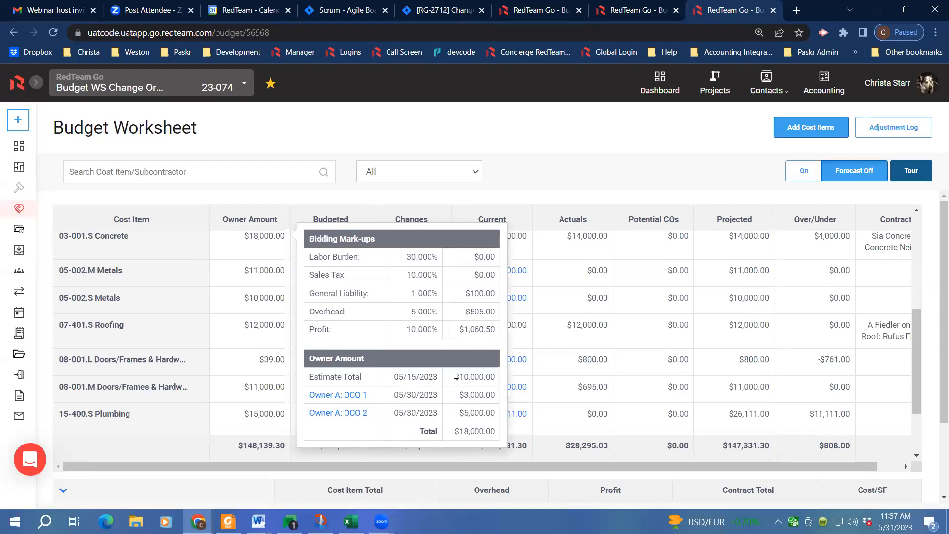
{"action": "mouse_move", "coordinate": [479, 378]}
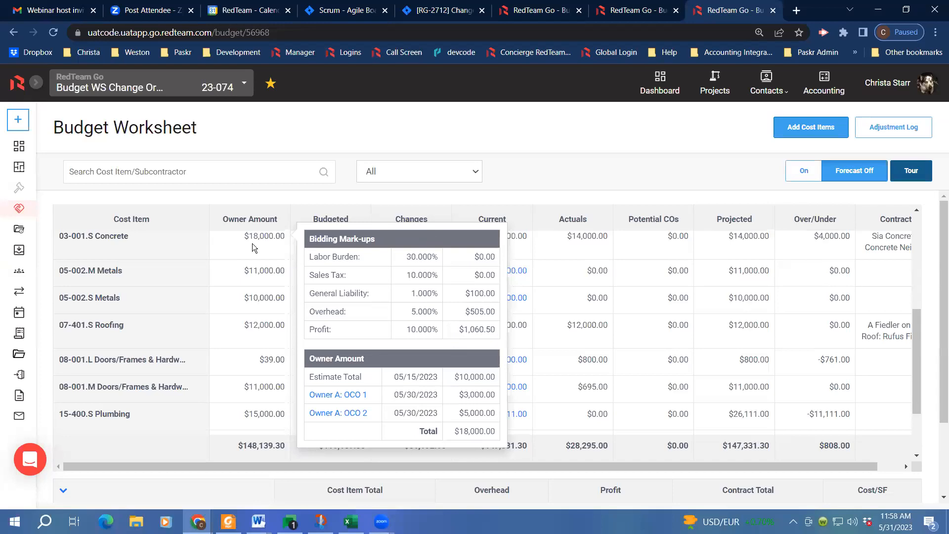
- View the duplicate cost item form for 03-001.S Concrete and close it without saving
{"action": "left_click", "coordinate": [199, 237]}
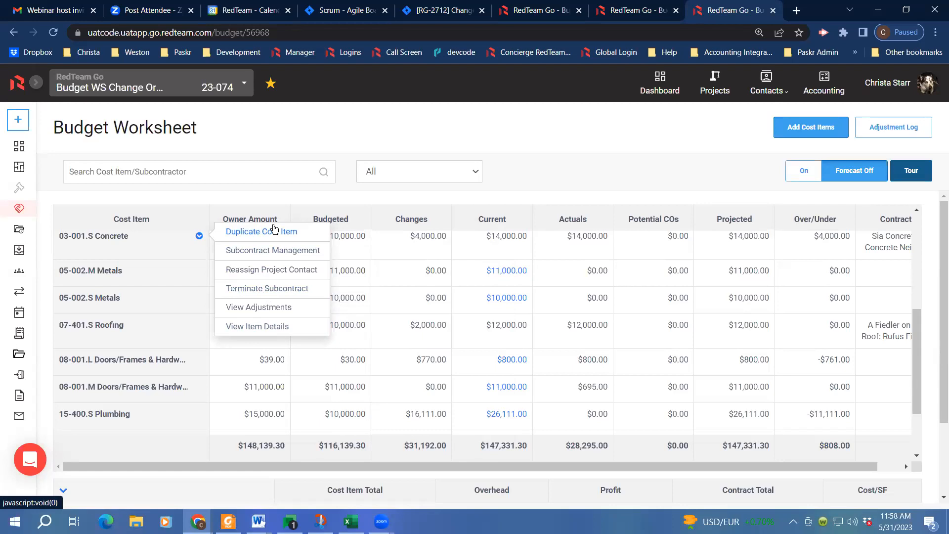
{"action": "left_click", "coordinate": [249, 236]}
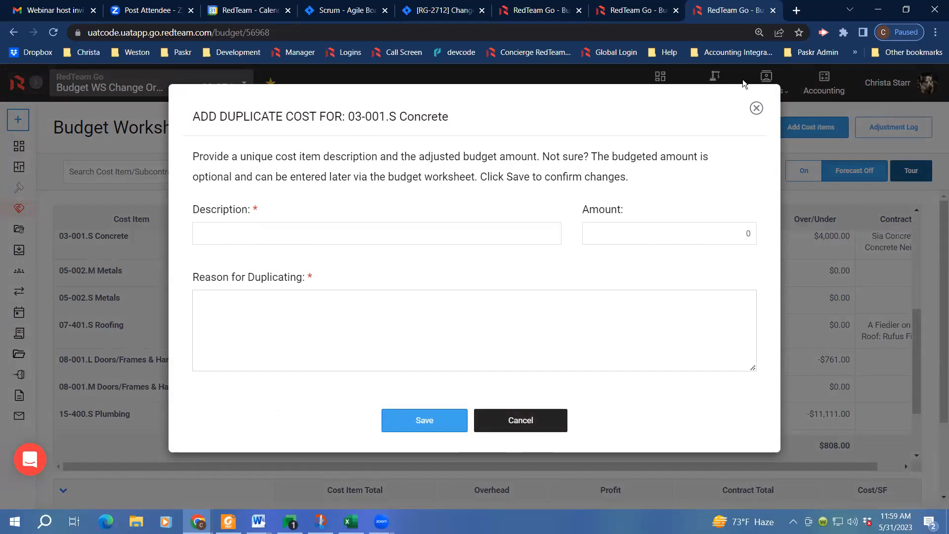
{"action": "left_click", "coordinate": [756, 108]}
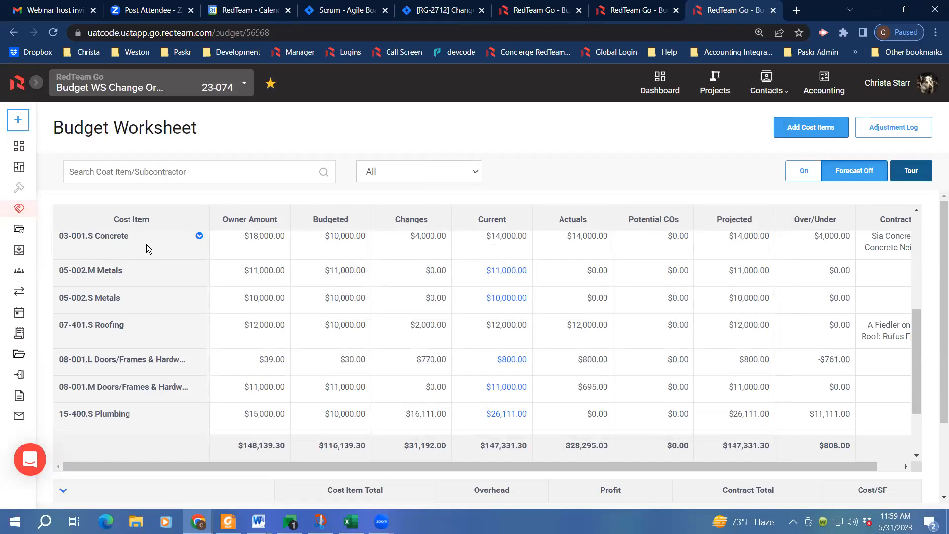
- View the adjustments logged for 03-001.S Concrete and close the log
{"action": "left_click", "coordinate": [199, 237]}
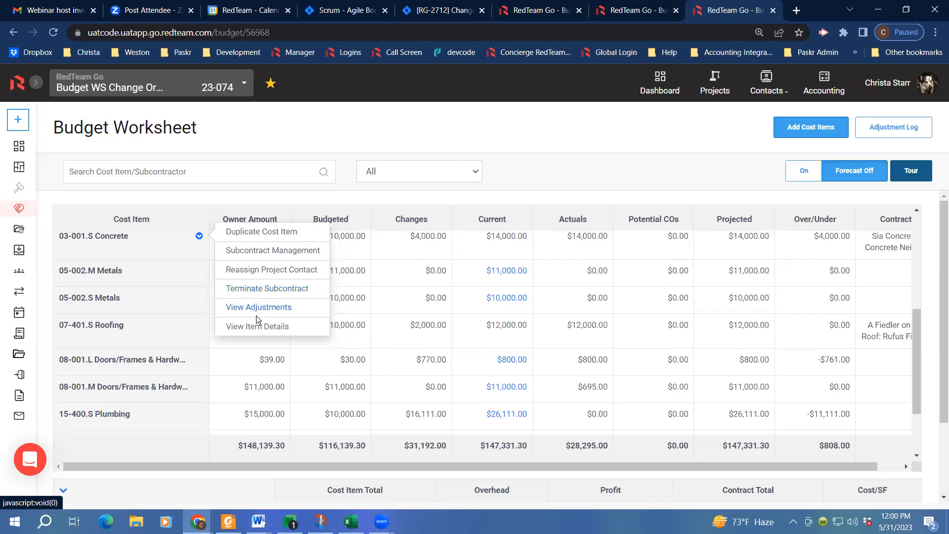
{"action": "left_click", "coordinate": [257, 308]}
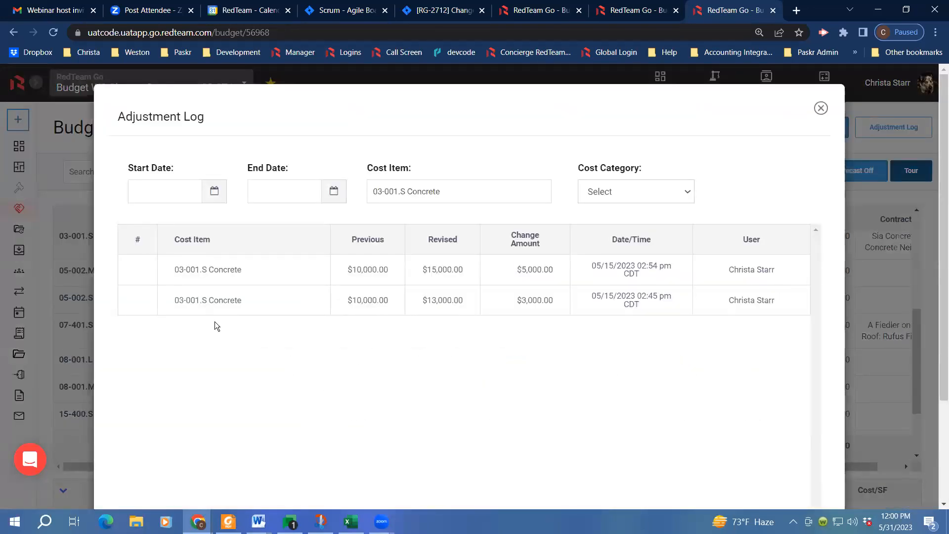
{"action": "left_click", "coordinate": [820, 108]}
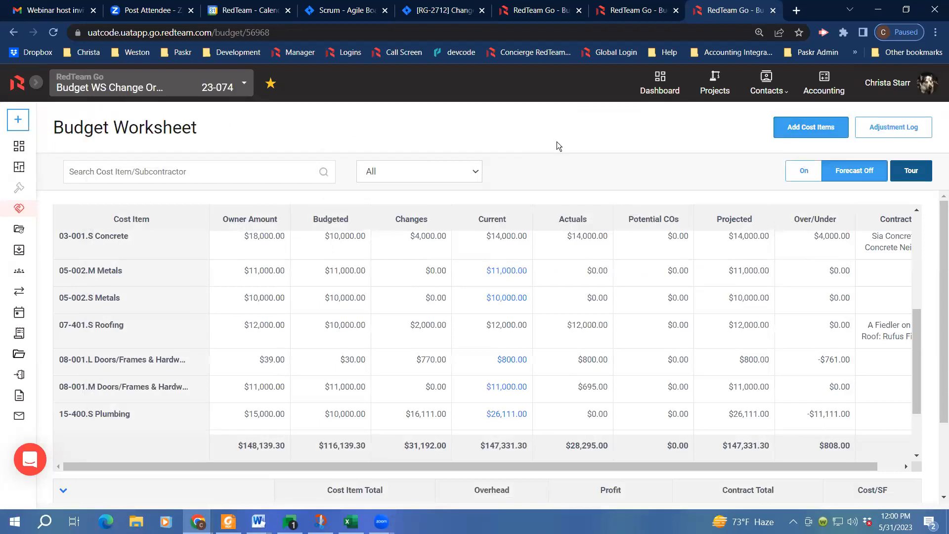
- Switch to Foxit PDF Reader to view the printed Budget Report, and minimize it to return to the worksheet
{"action": "scroll", "coordinate": [514, 348], "scroll_direction": "down", "scroll_amount": 2}
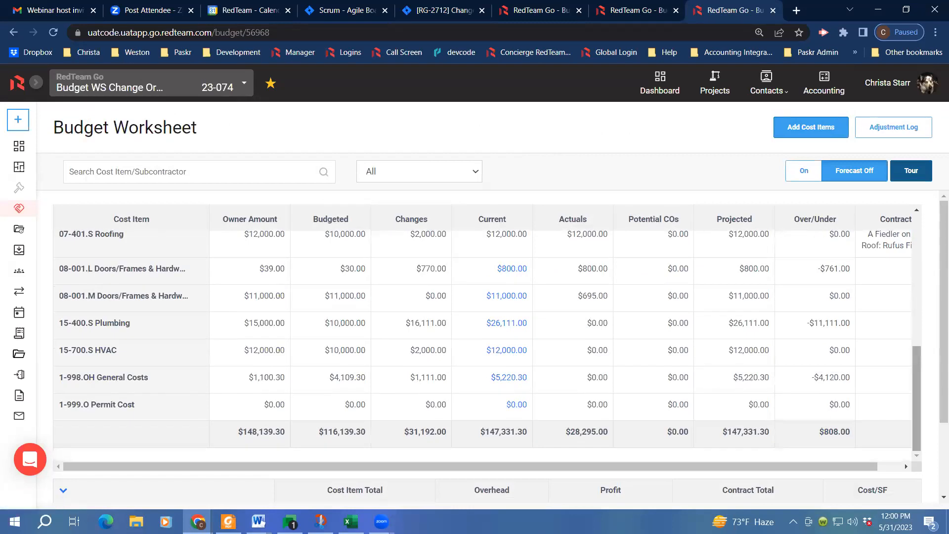
{"action": "key", "text": "alt+Tab"}
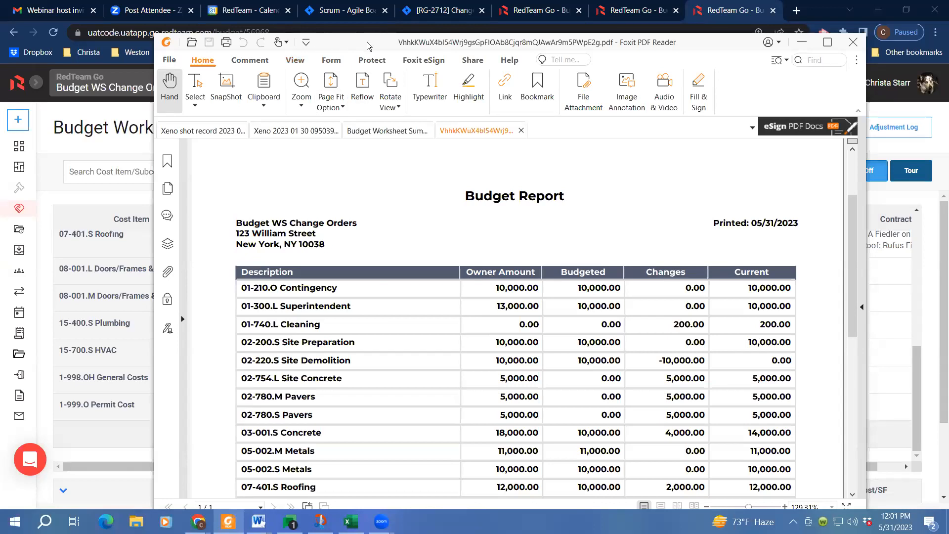
{"action": "left_click", "coordinate": [801, 42]}
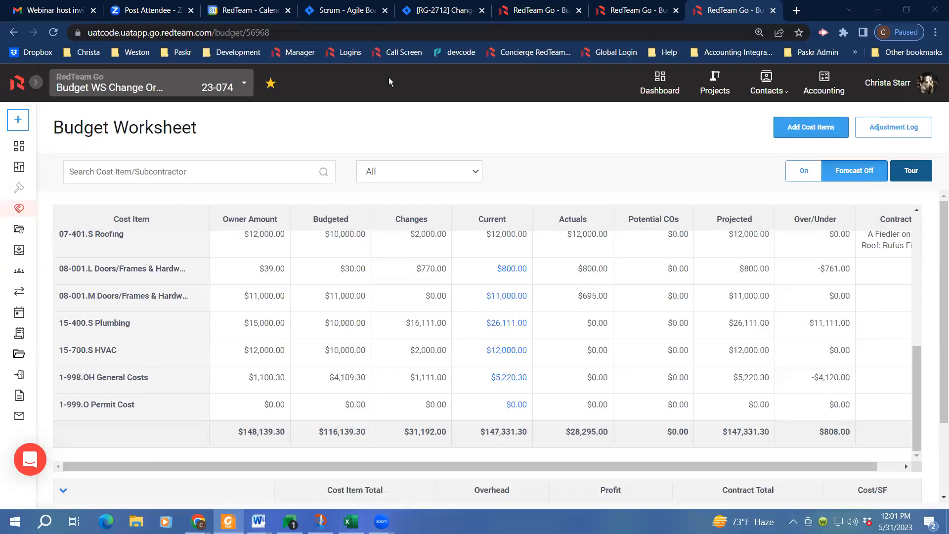
- Examine the worksheet's cost items down to the original, current and projected budget summary
{"action": "scroll", "coordinate": [395, 343], "scroll_direction": "up", "scroll_amount": 5}
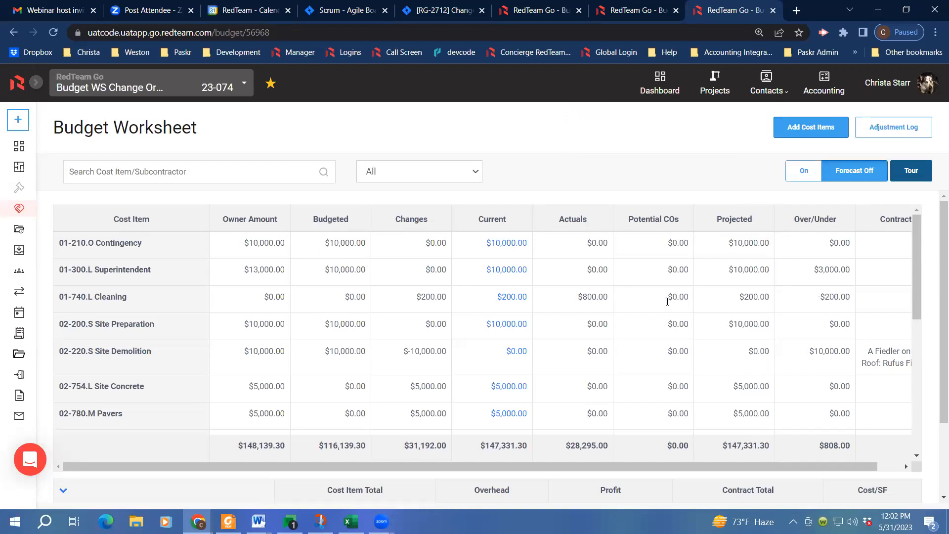
{"action": "scroll", "coordinate": [692, 396], "scroll_direction": "down", "scroll_amount": 4}
{"action": "scroll", "coordinate": [741, 467], "scroll_direction": "down", "scroll_amount": 2}
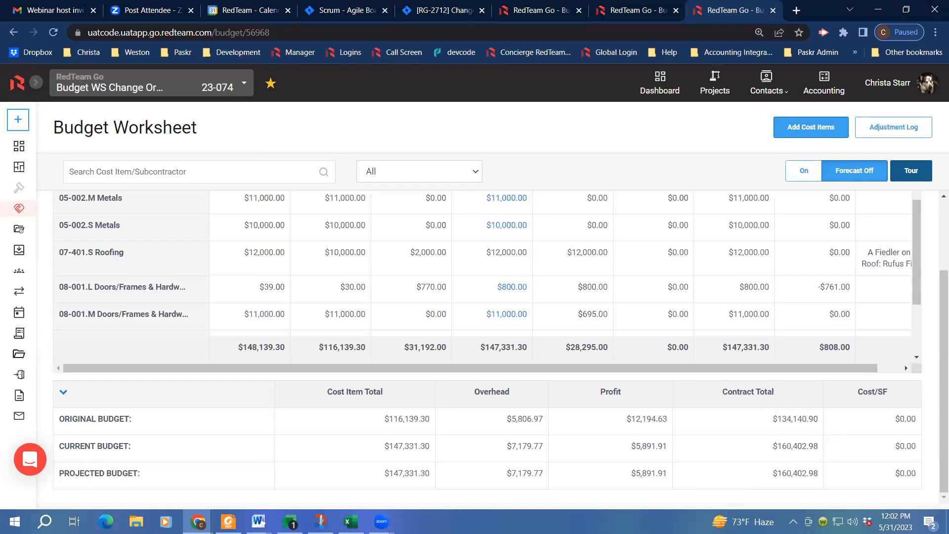
{"action": "key", "text": "alt+Tab"}
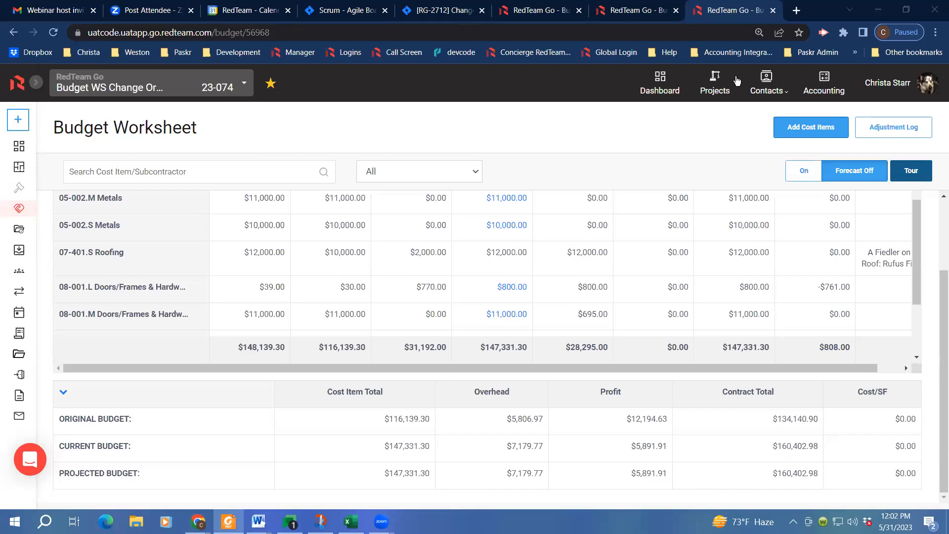
{"action": "left_click", "coordinate": [496, 76]}
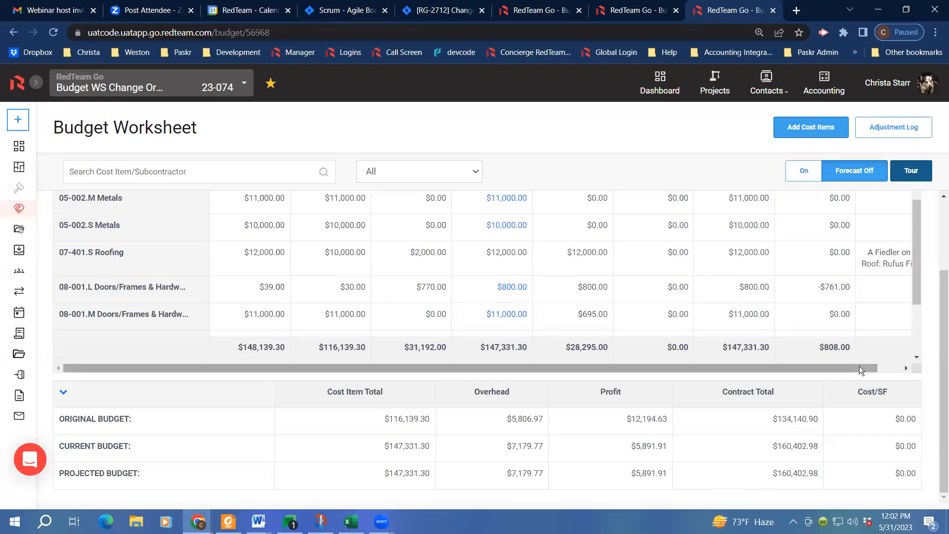
- View the actions available for 02-200.S Site Preparation and the budget adjustment form for 01-740.L Cleaning, without entering an adjustment
{"action": "left_click_drag", "start_coordinate": [914, 265], "coordinate": [920, 217]}
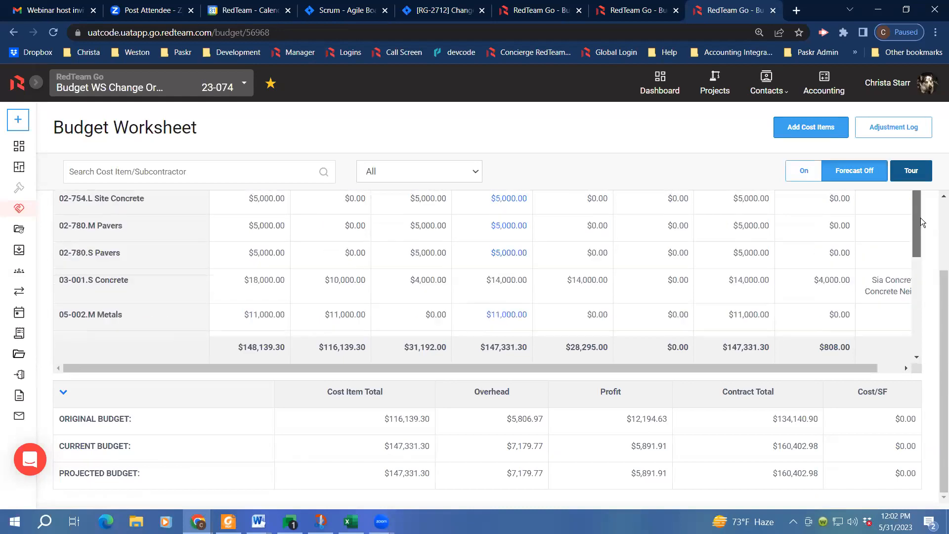
{"action": "scroll", "coordinate": [874, 364], "scroll_direction": "up", "scroll_amount": 2}
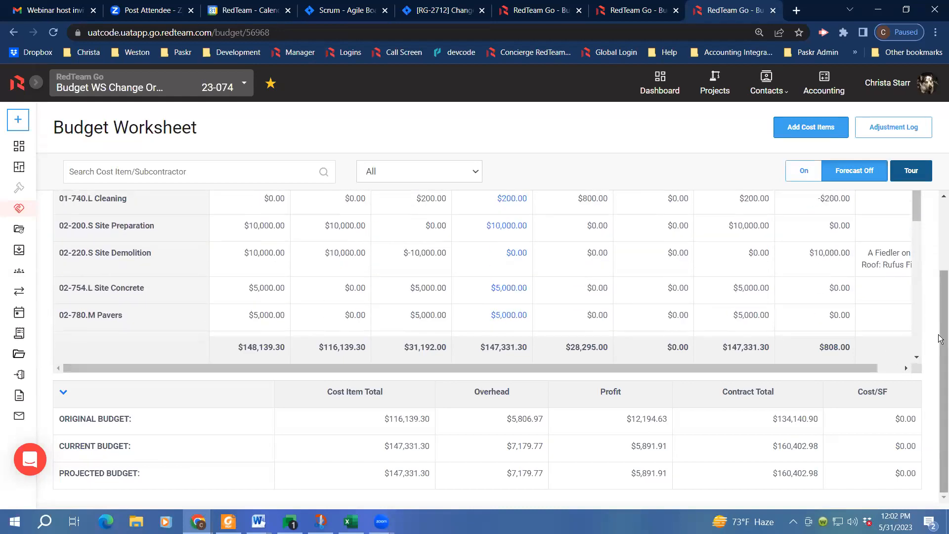
{"action": "scroll", "coordinate": [939, 339], "scroll_direction": "up", "scroll_amount": 2}
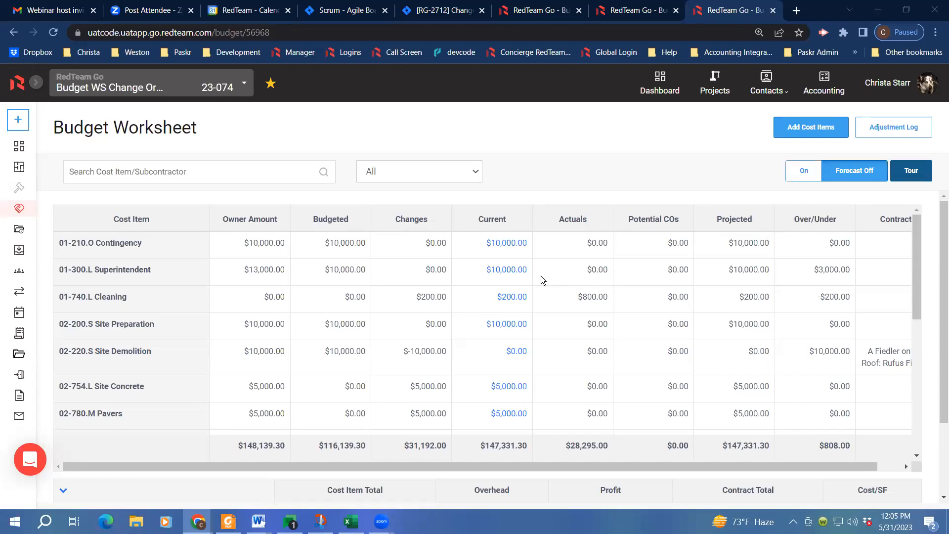
{"action": "left_click", "coordinate": [199, 324]}
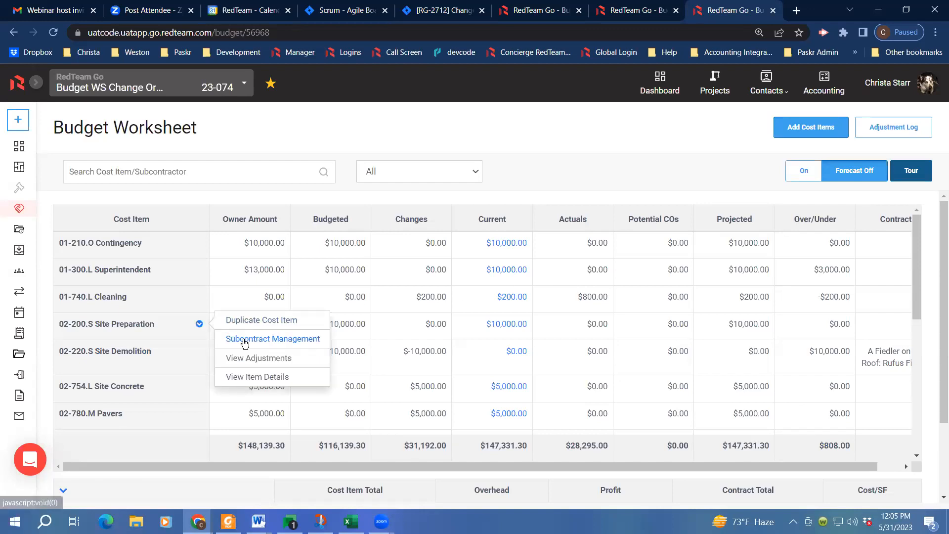
{"action": "left_click", "coordinate": [589, 135]}
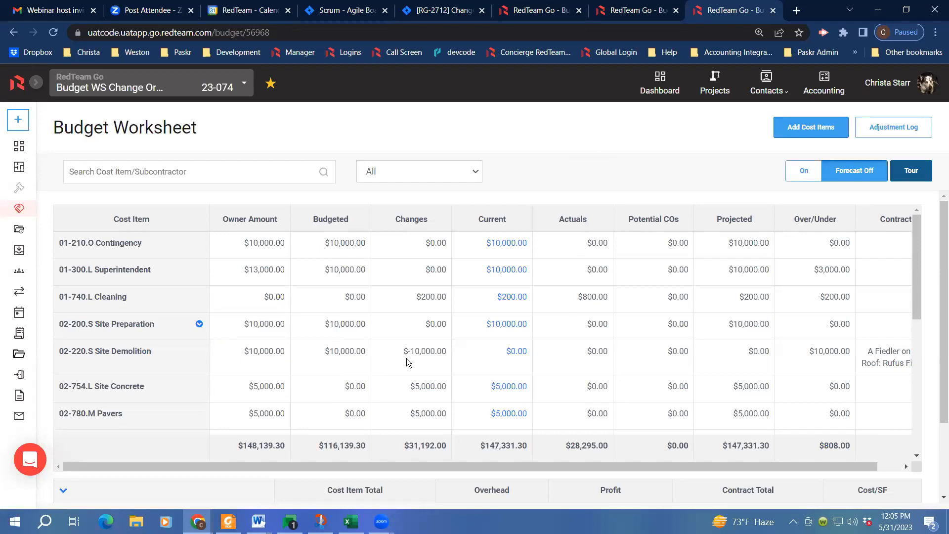
{"action": "left_click", "coordinate": [523, 299]}
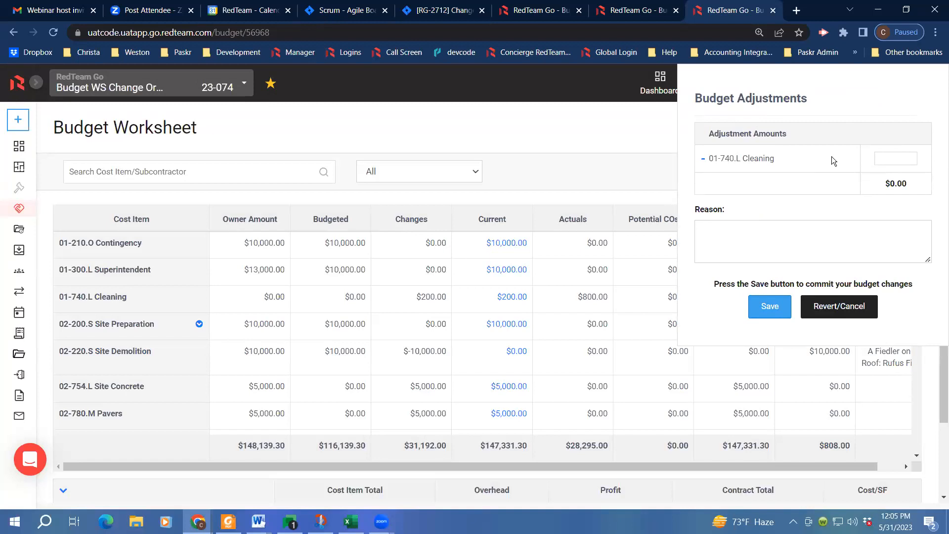
{"action": "left_click", "coordinate": [770, 307]}
- Open the project's Adjustment Log and review its entries down to the budget lock and markup allocations
{"action": "left_click", "coordinate": [885, 130]}
{"action": "scroll", "coordinate": [761, 306], "scroll_direction": "down", "scroll_amount": 4}
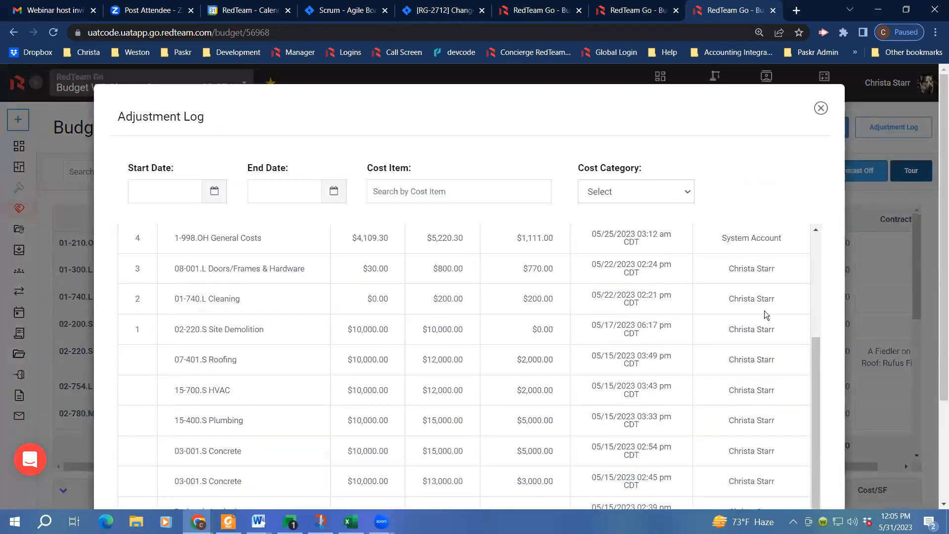
{"action": "scroll", "coordinate": [687, 351], "scroll_direction": "down", "scroll_amount": 3}
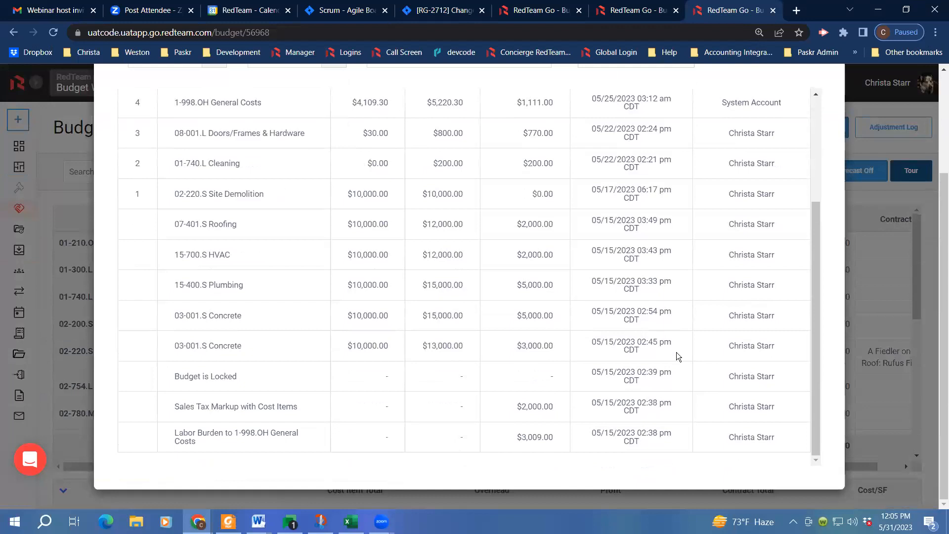
{"action": "scroll", "coordinate": [676, 356], "scroll_direction": "up", "scroll_amount": 5}
{"action": "scroll", "coordinate": [343, 156], "scroll_direction": "up", "scroll_amount": 3}
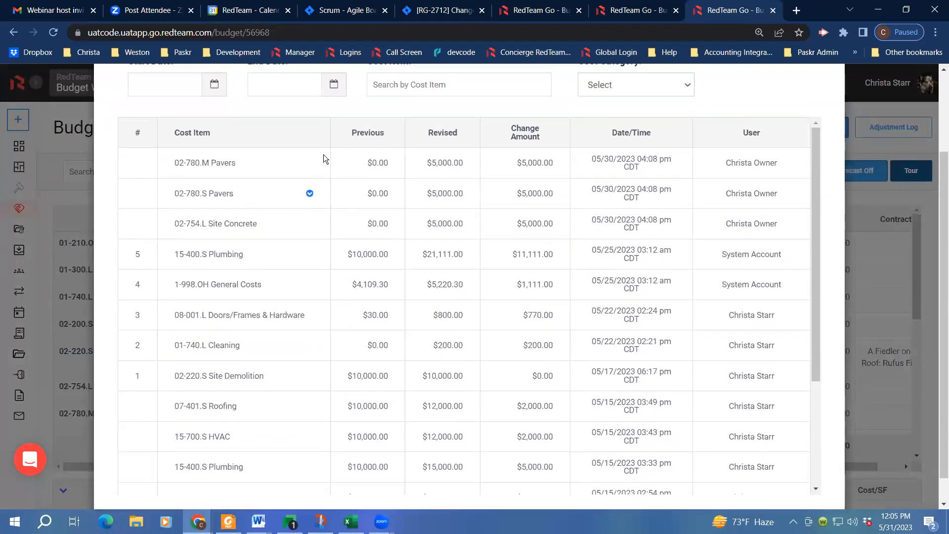
- Expand the reasons for all Adjustment Log entries, read through them and close the log
{"action": "left_click", "coordinate": [307, 240]}
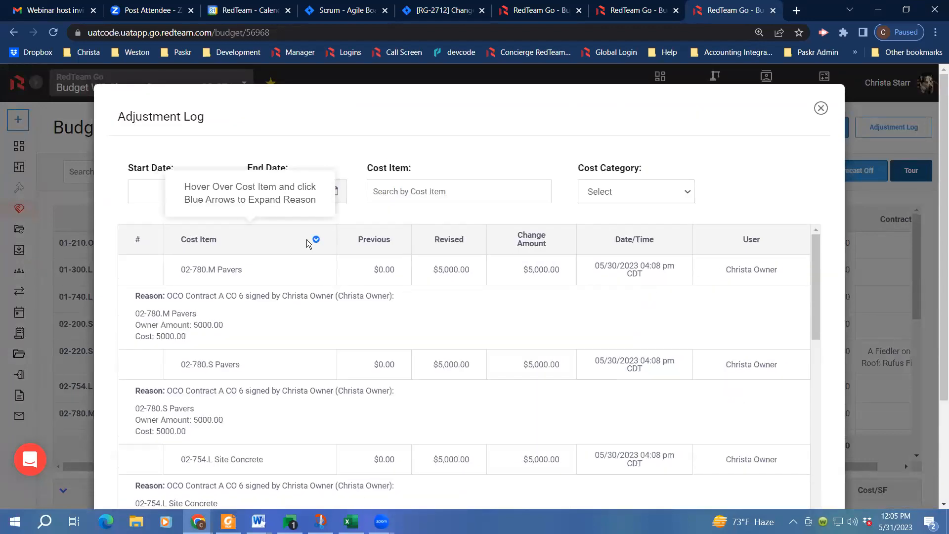
{"action": "scroll", "coordinate": [514, 316], "scroll_direction": "down", "scroll_amount": 5}
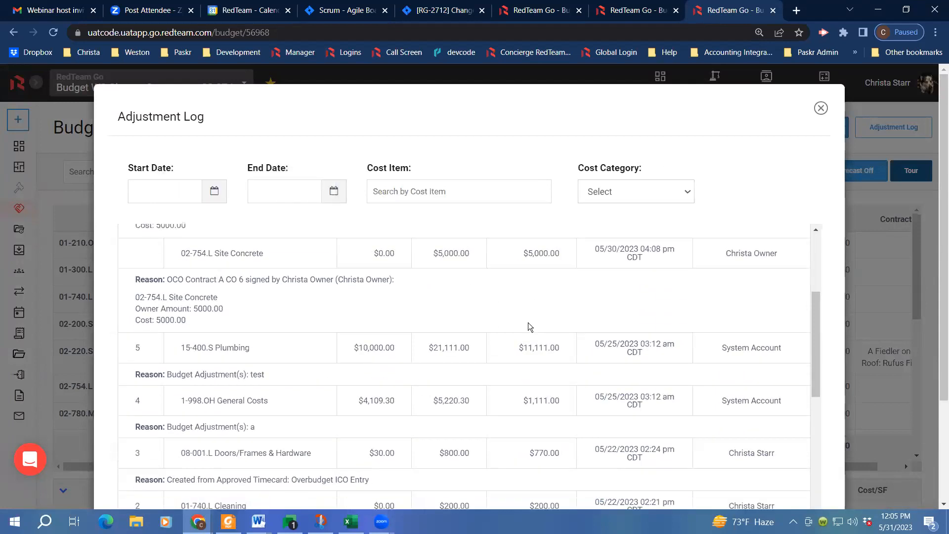
{"action": "scroll", "coordinate": [528, 323], "scroll_direction": "down", "scroll_amount": 4}
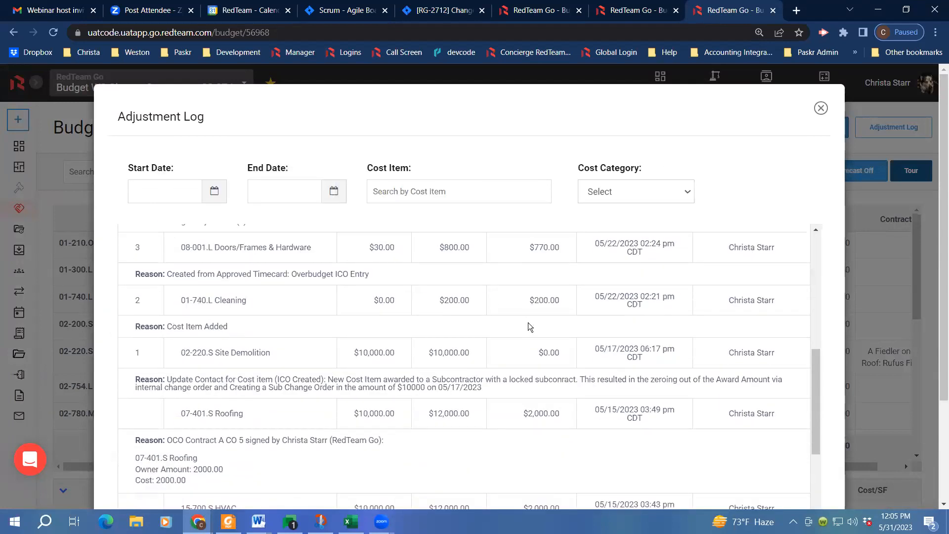
{"action": "left_click", "coordinate": [820, 108]}
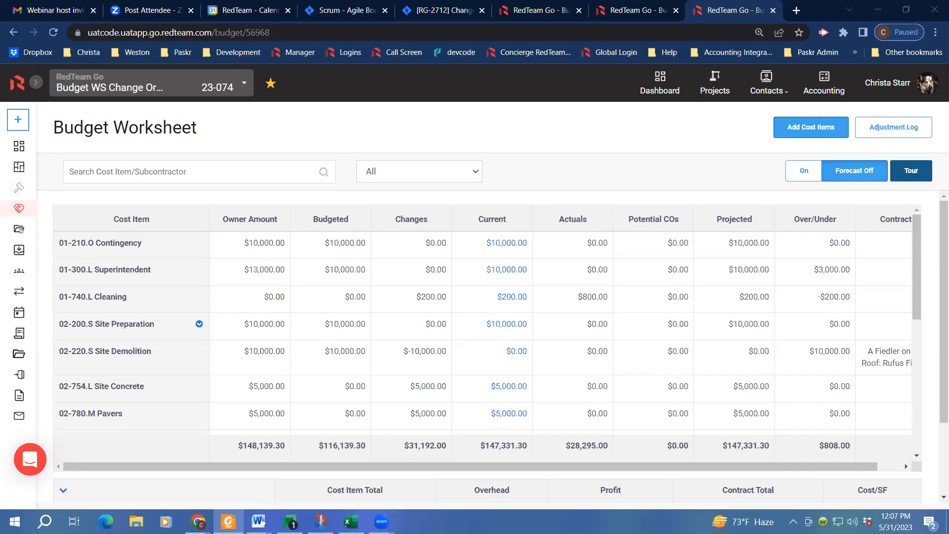
- Switch to Foxit PDF Reader and read the Budget Worksheet Summary Update Existing Users document through to its Adjustment Log section
{"action": "scroll", "coordinate": [500, 356], "scroll_direction": "down", "scroll_amount": 6}
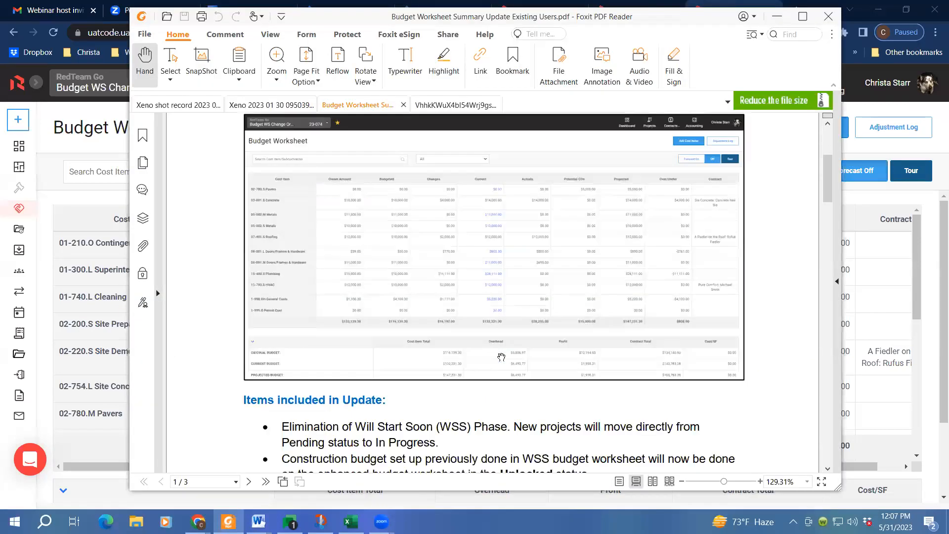
{"action": "scroll", "coordinate": [501, 356], "scroll_direction": "down", "scroll_amount": 2}
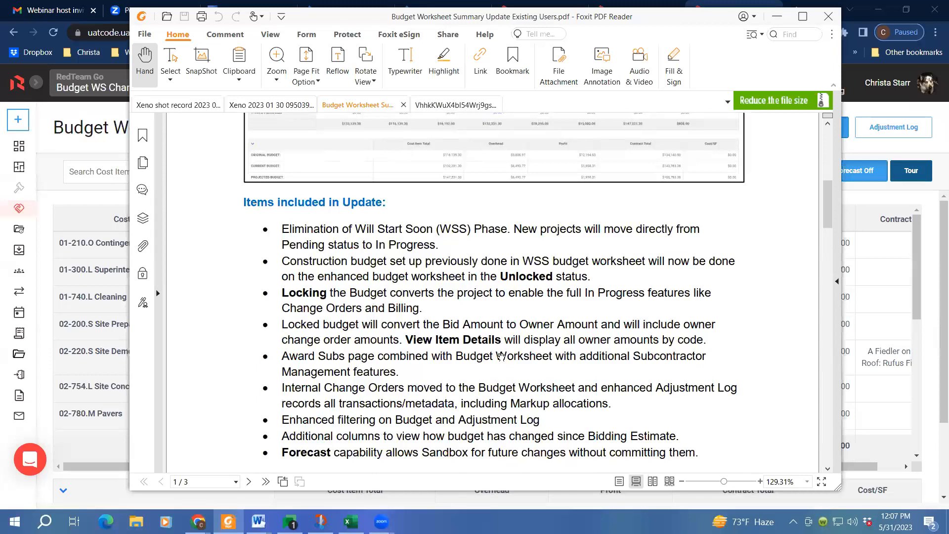
{"action": "scroll", "coordinate": [501, 357], "scroll_direction": "down", "scroll_amount": 2}
{"action": "scroll", "coordinate": [501, 356], "scroll_direction": "down", "scroll_amount": 8}
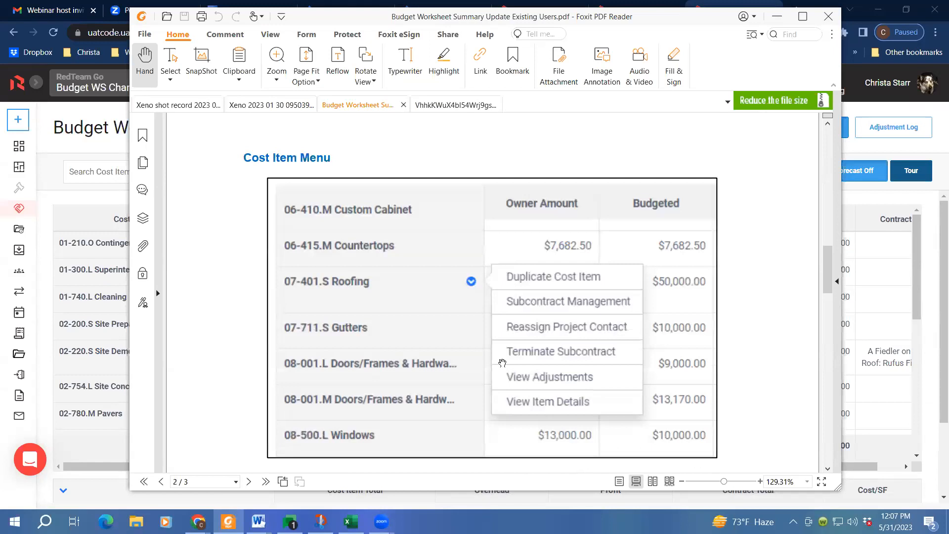
{"action": "scroll", "coordinate": [502, 367], "scroll_direction": "down", "scroll_amount": 2}
{"action": "scroll", "coordinate": [502, 366], "scroll_direction": "down", "scroll_amount": 6}
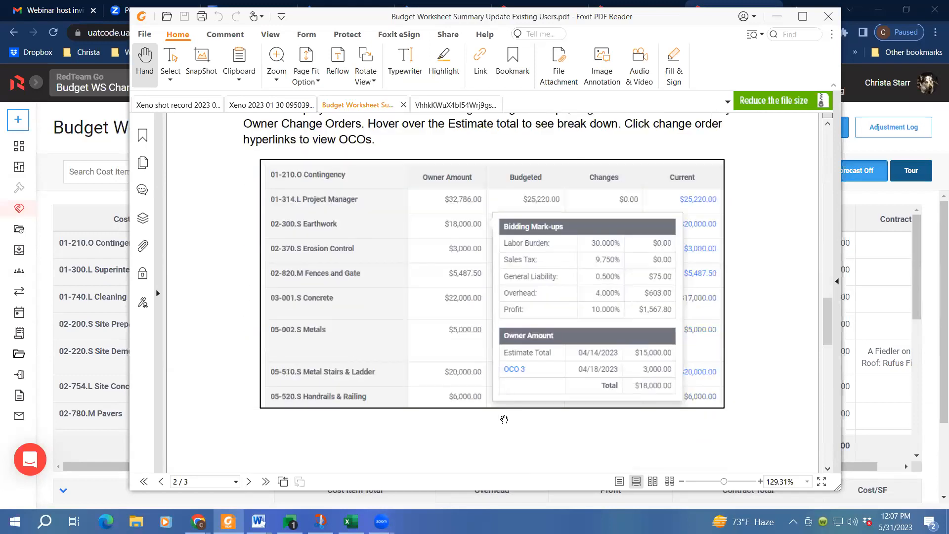
{"action": "scroll", "coordinate": [506, 455], "scroll_direction": "down", "scroll_amount": 8}
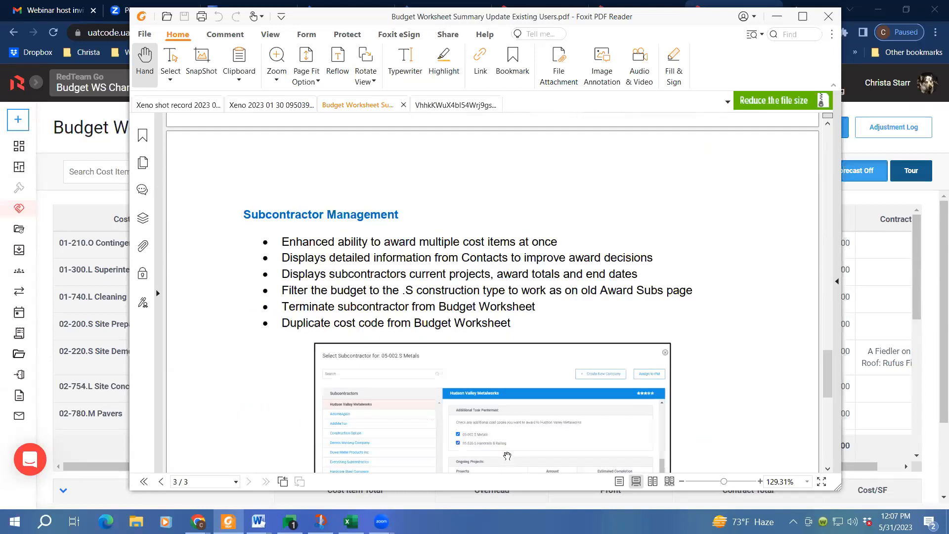
{"action": "scroll", "coordinate": [507, 455], "scroll_direction": "down", "scroll_amount": 3}
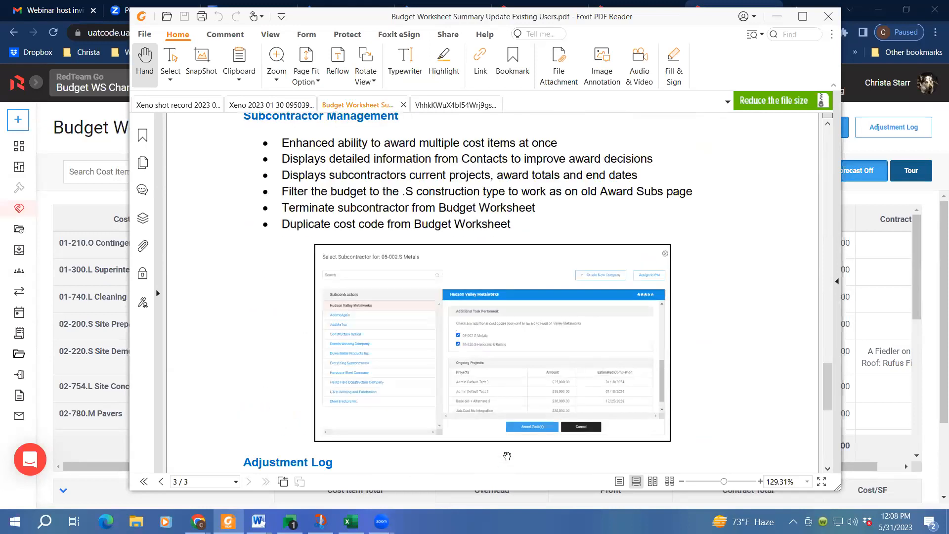
{"action": "scroll", "coordinate": [507, 455], "scroll_direction": "down", "scroll_amount": 12}
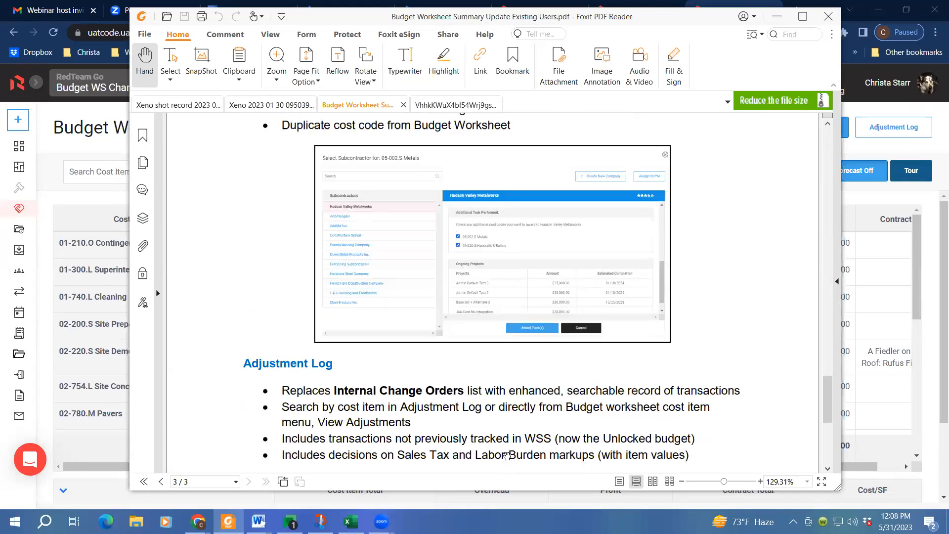
{"action": "scroll", "coordinate": [507, 455], "scroll_direction": "down", "scroll_amount": 1}
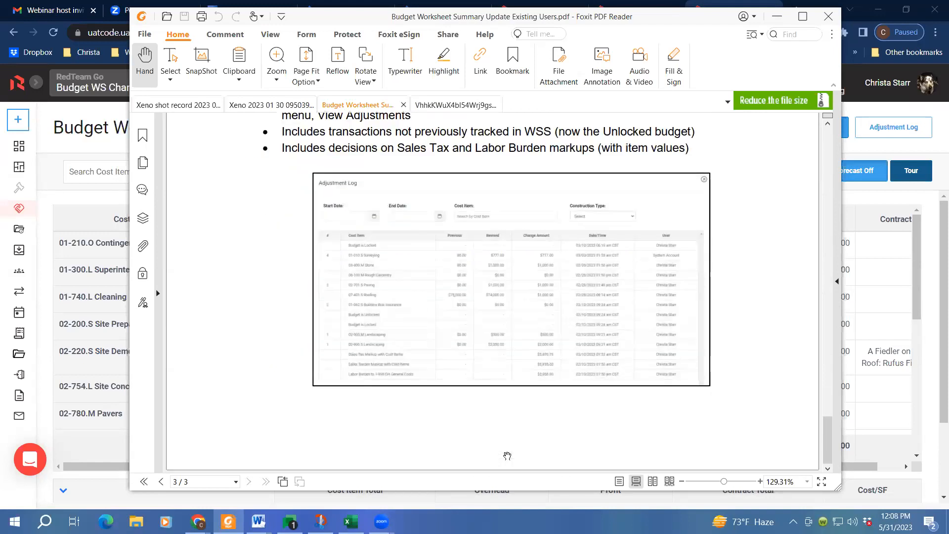
- Go back to the start of the summary document, then move its window away to return to the Budget Worksheet
{"action": "scroll", "coordinate": [507, 455], "scroll_direction": "up", "scroll_amount": 3}
{"action": "scroll", "coordinate": [507, 455], "scroll_direction": "up", "scroll_amount": 10}
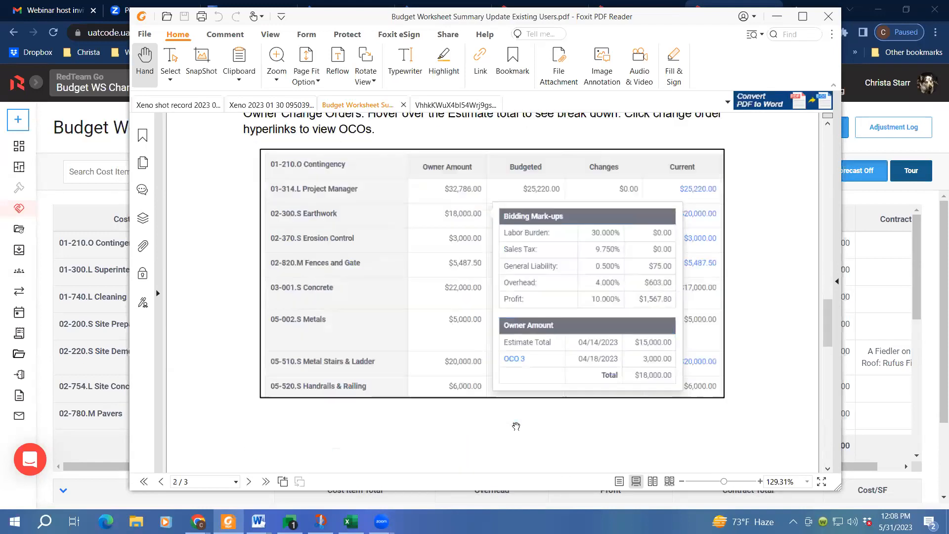
{"action": "scroll", "coordinate": [515, 423], "scroll_direction": "up", "scroll_amount": 10}
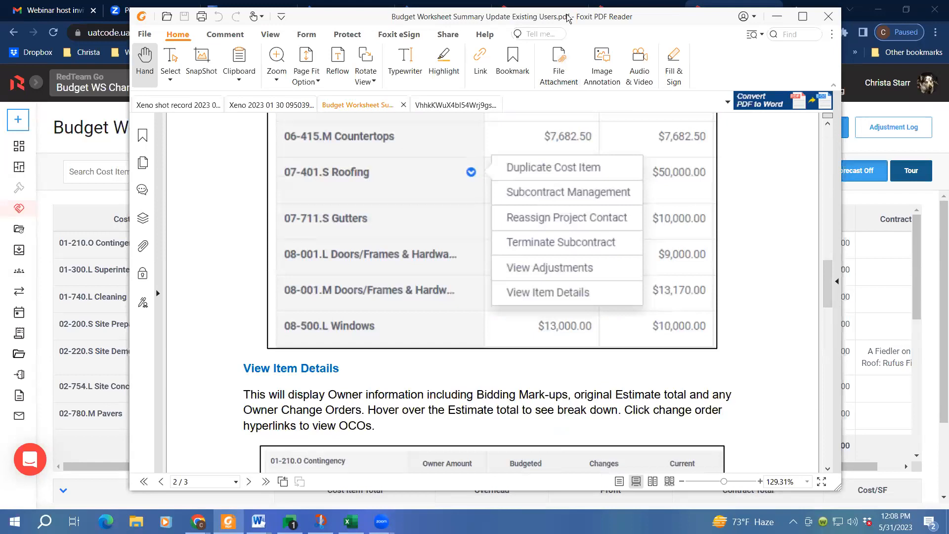
{"action": "scroll", "coordinate": [590, 274], "scroll_direction": "up", "scroll_amount": 15}
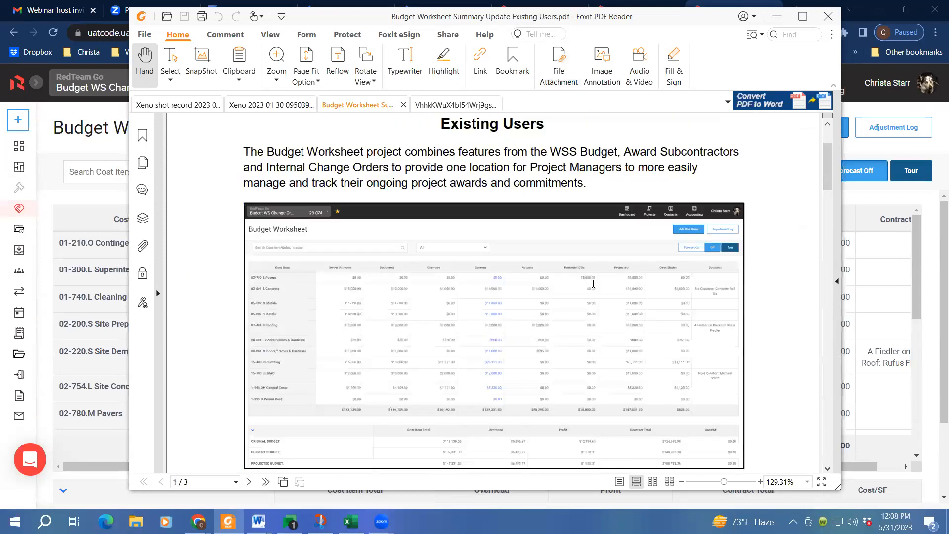
{"action": "scroll", "coordinate": [594, 284], "scroll_direction": "up", "scroll_amount": 3}
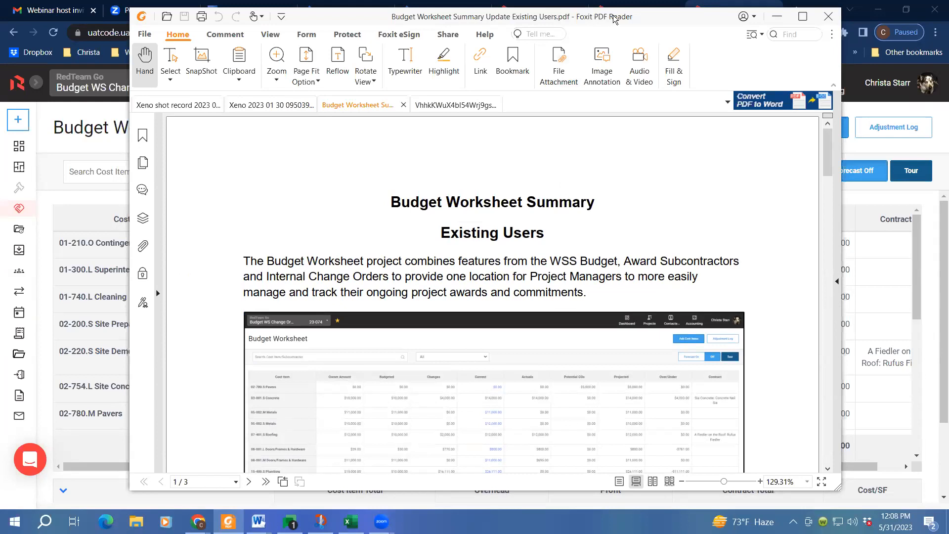
{"action": "left_click_drag", "start_coordinate": [613, 19], "coordinate": [948, 19]}
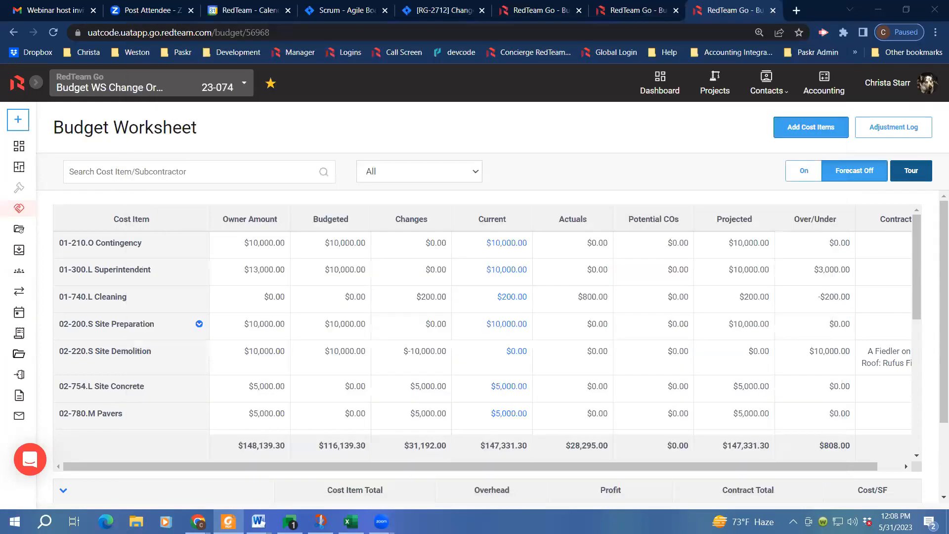
{"action": "left_click", "coordinate": [535, 92]}
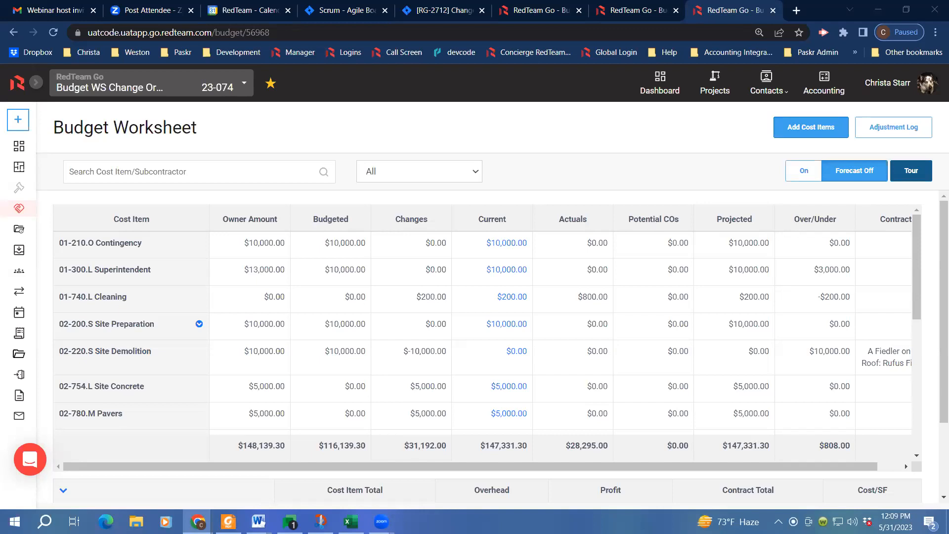
- Open the support messenger, view the RedTeam Go help collection, return to the messenger's home view and close it
{"action": "left_click", "coordinate": [43, 455]}
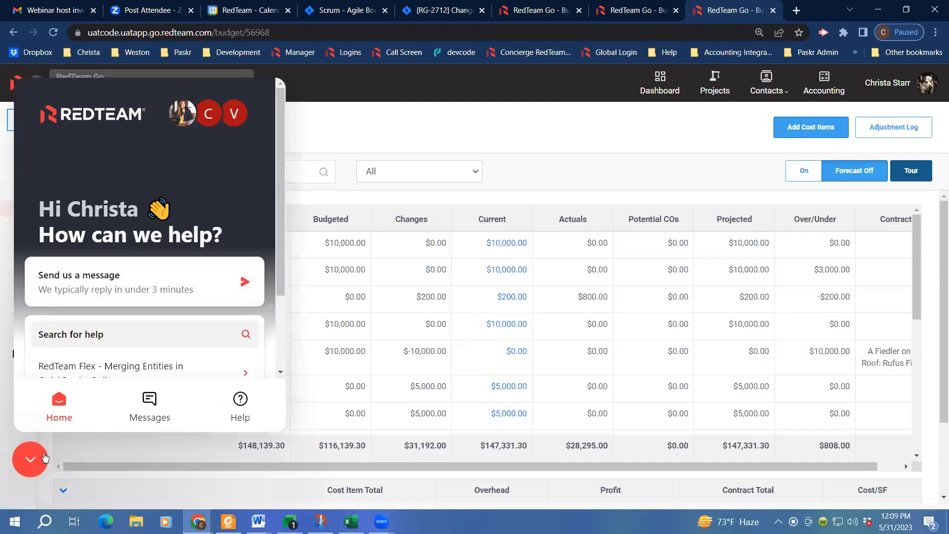
{"action": "left_click", "coordinate": [238, 403]}
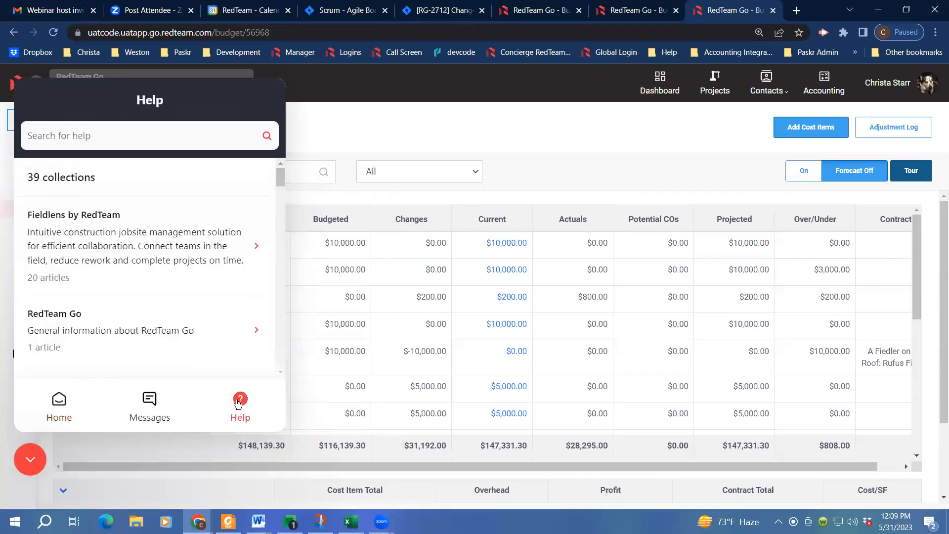
{"action": "left_click", "coordinate": [101, 332]}
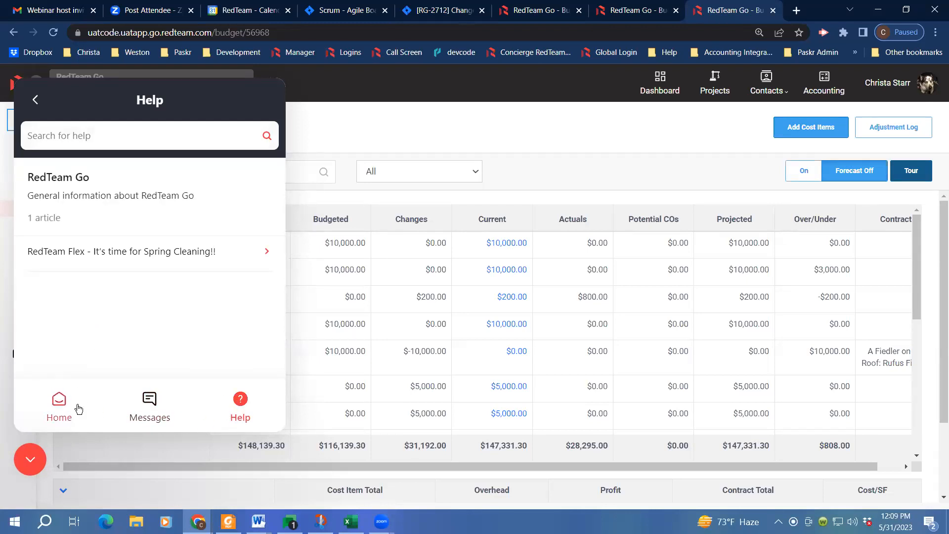
{"action": "left_click", "coordinate": [55, 404]}
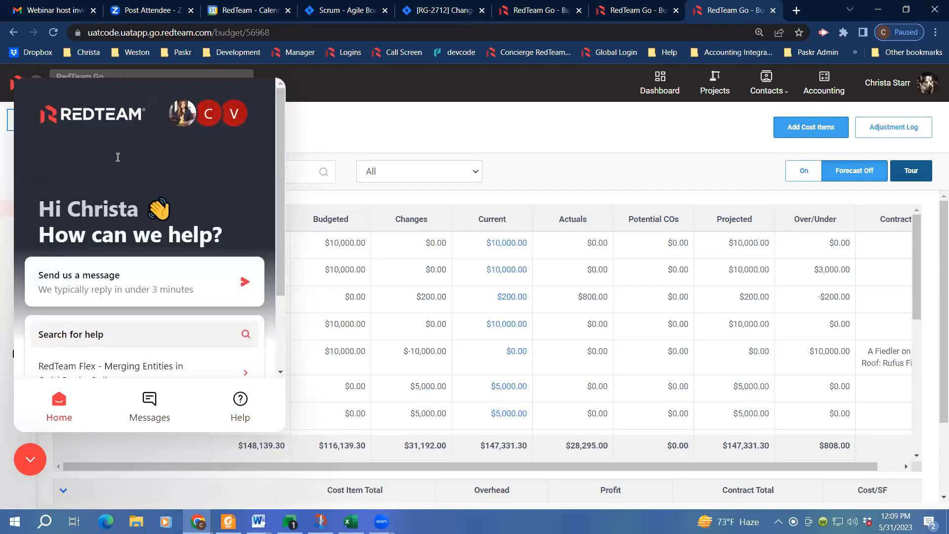
{"action": "left_click", "coordinate": [32, 461]}
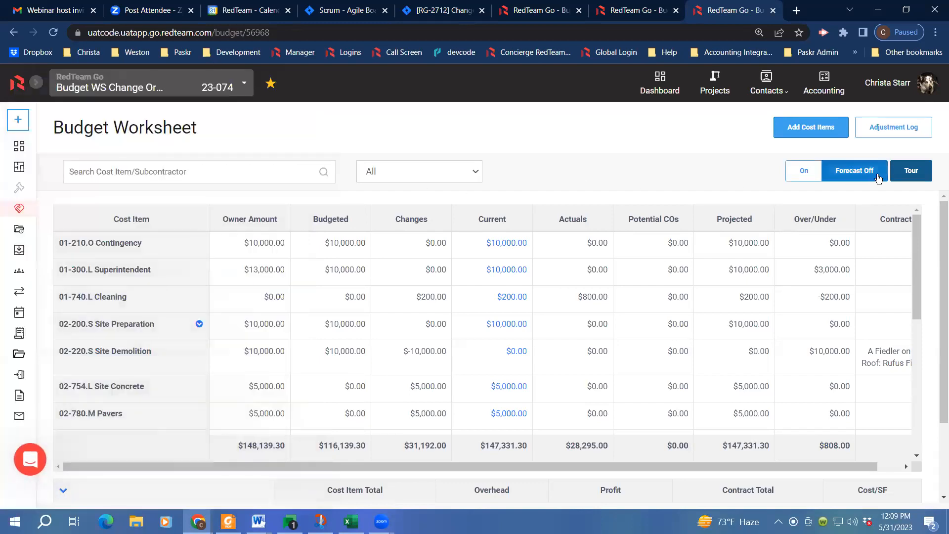
- Start the Budget Worksheet tour, view its explanations from the welcome through the Changes column, and exit the tour
{"action": "left_click", "coordinate": [912, 174]}
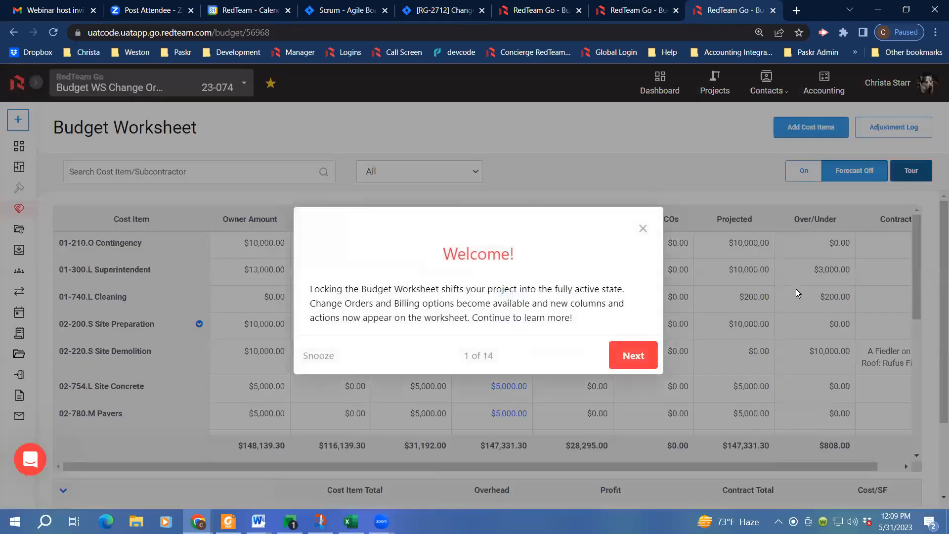
{"action": "left_click", "coordinate": [641, 355]}
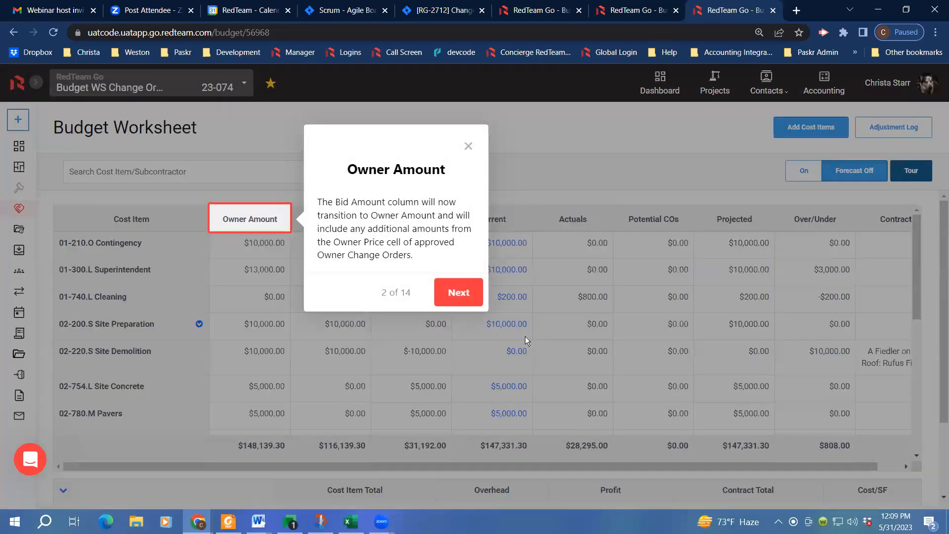
{"action": "left_click", "coordinate": [462, 293]}
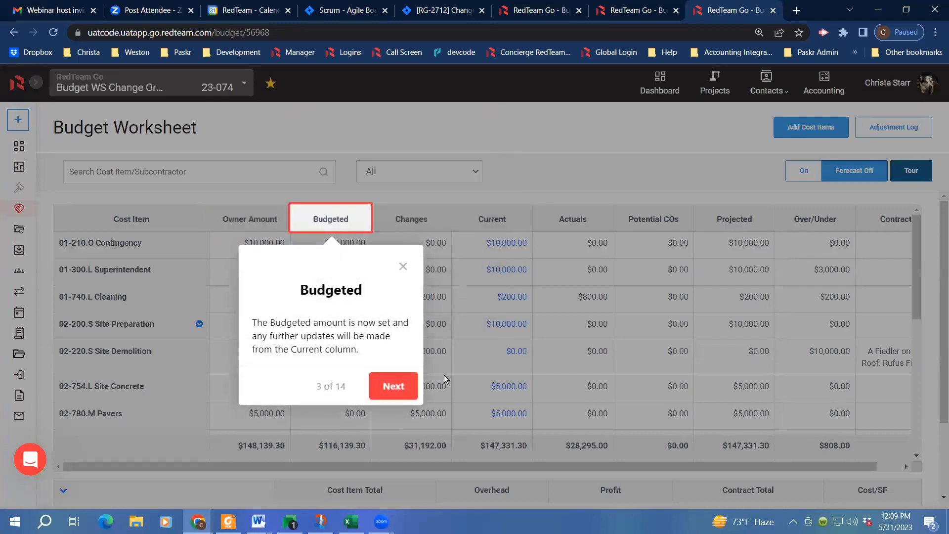
{"action": "left_click", "coordinate": [401, 394]}
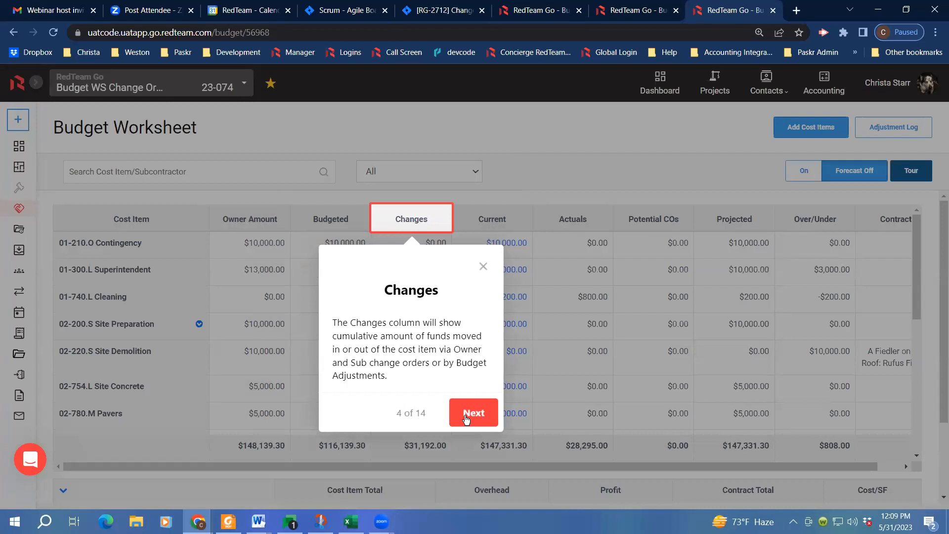
{"action": "left_click", "coordinate": [482, 268]}
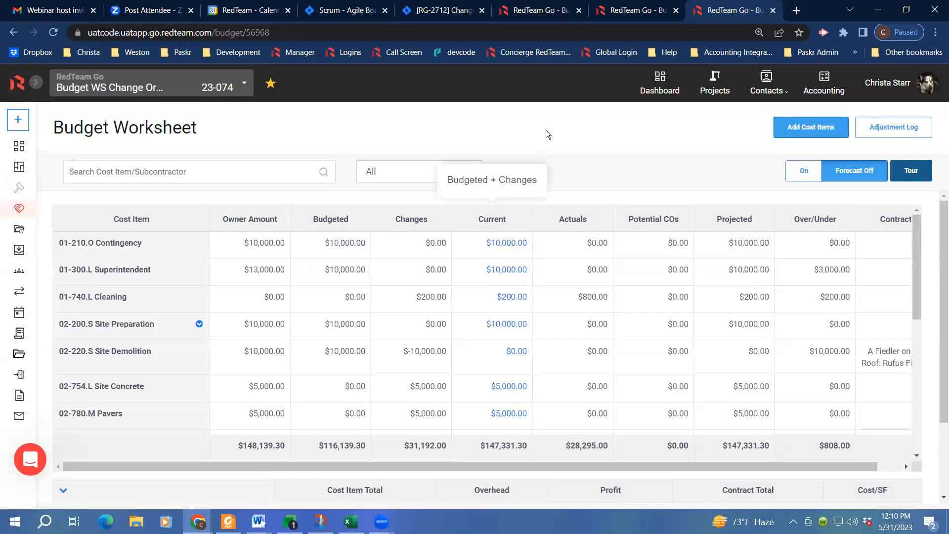